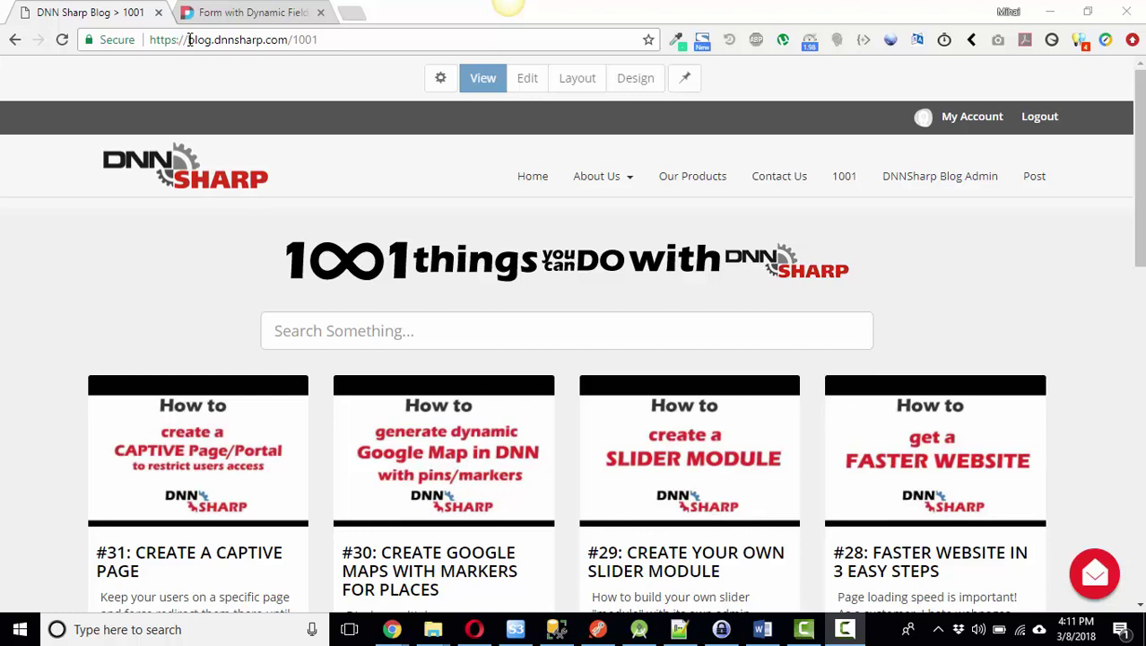
Step: Select the DNN Sharp blog page's web address in the address bar, then deselect it
left_click_drag(191, 40, 334, 40)
left_click(335, 39)
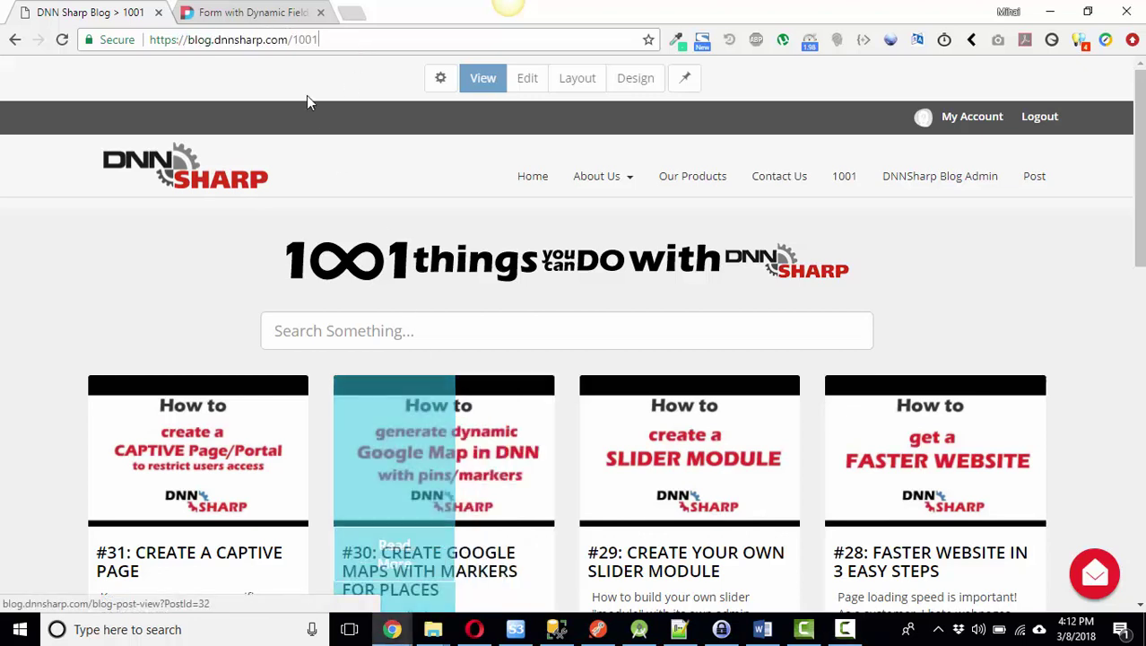
Step: Review the question table on the Form with Dynamic Fields page, then bring up SQL Server Management Studio
left_click(267, 15)
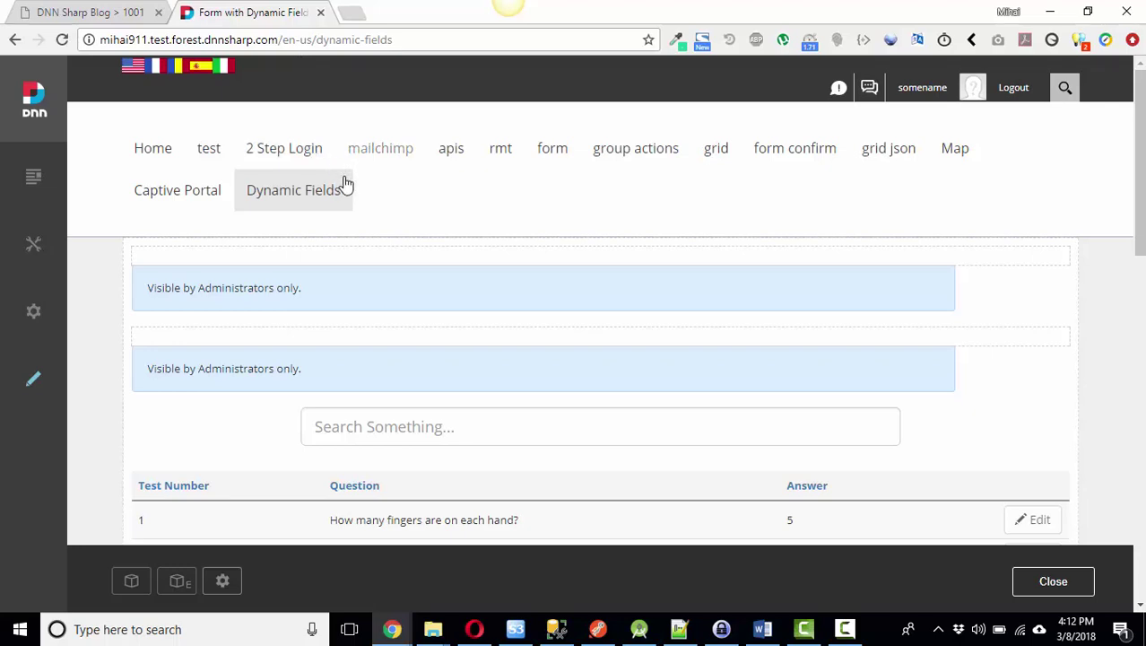
scroll(388, 217, "down", 1)
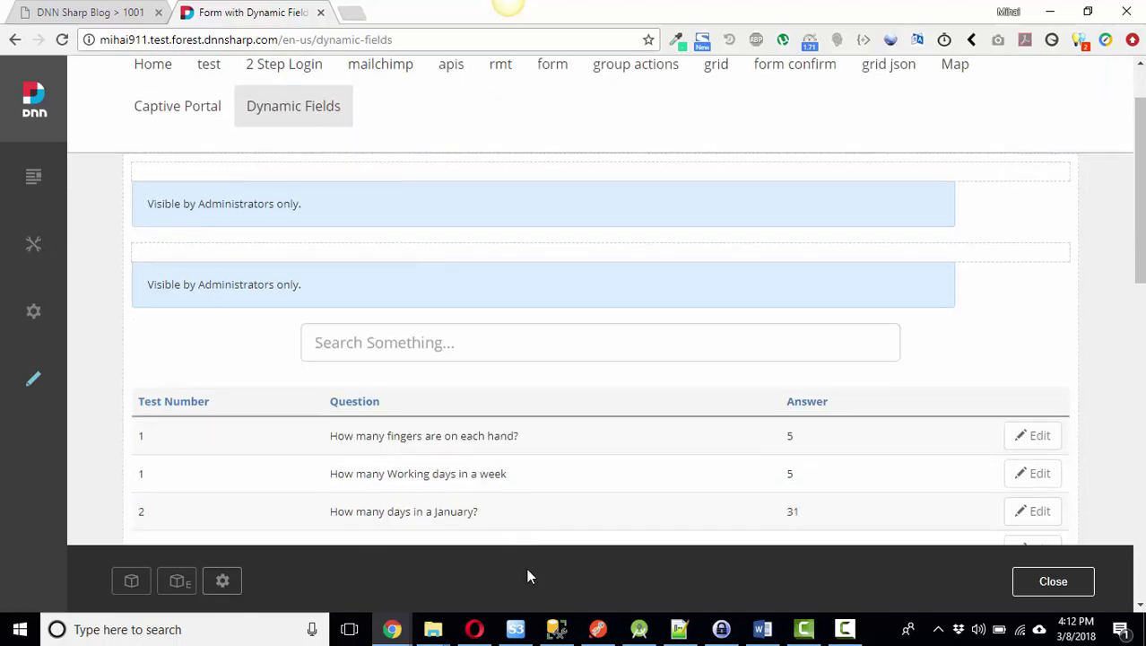
left_click(556, 629)
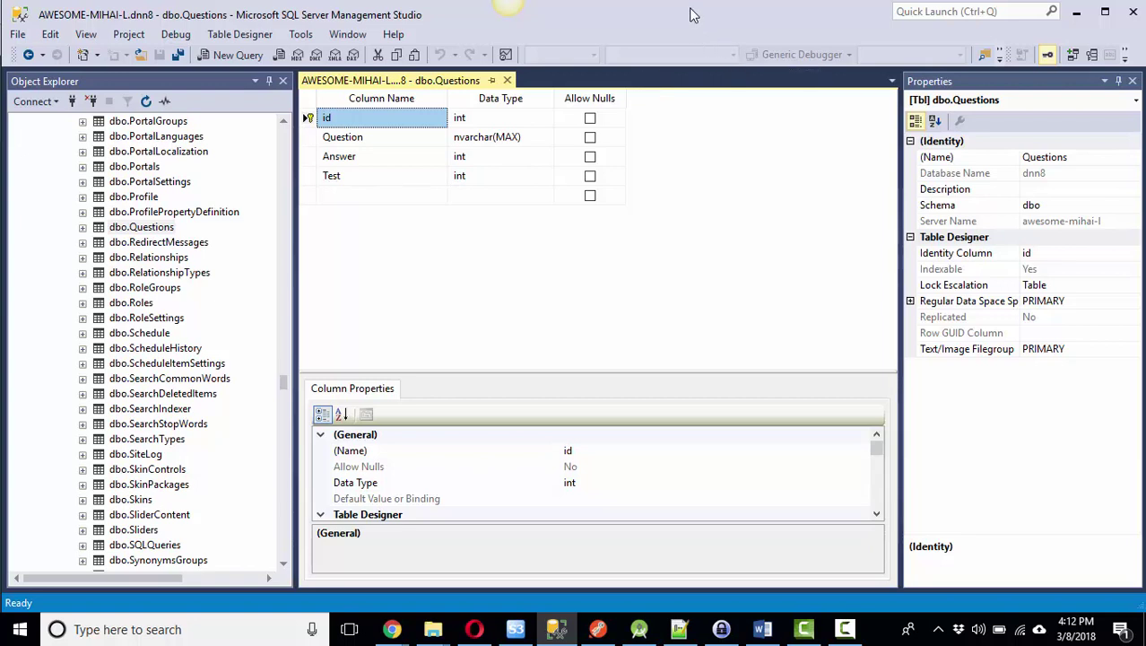
Step: Minimize SSMS and open 'Manage Form (full screen)' from the module's pencil menu in a new tab
left_click(1074, 14)
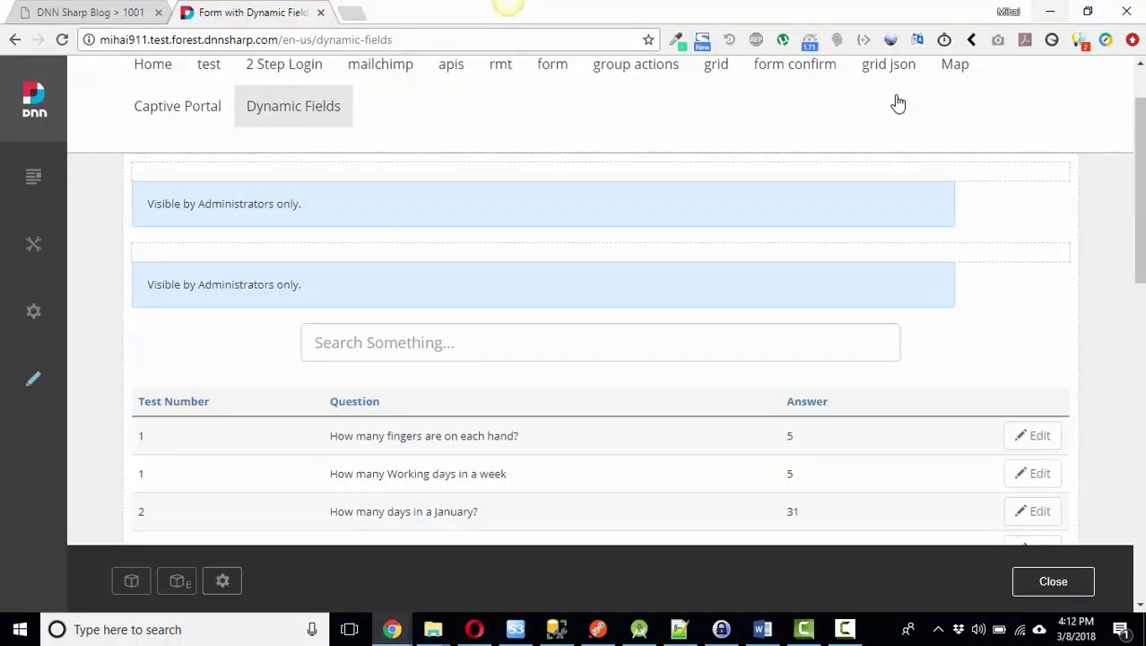
scroll(629, 349, "down", 1)
scroll(629, 349, "down", 2)
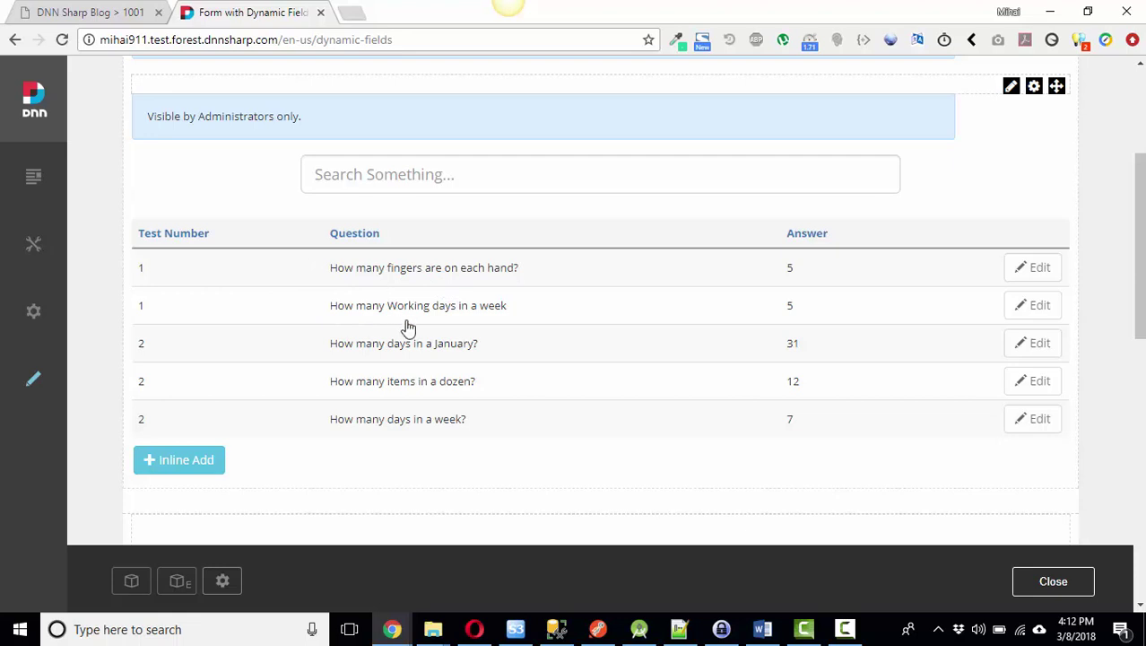
scroll(414, 334, "down", 1)
scroll(415, 333, "up", 1)
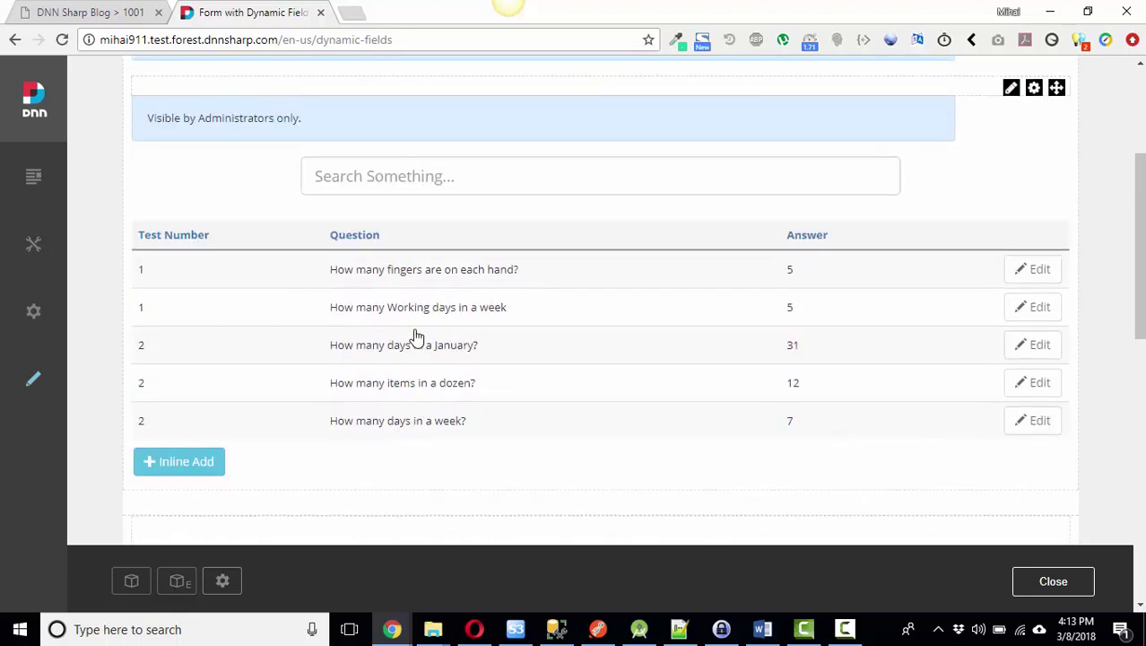
scroll(417, 328, "up", 3)
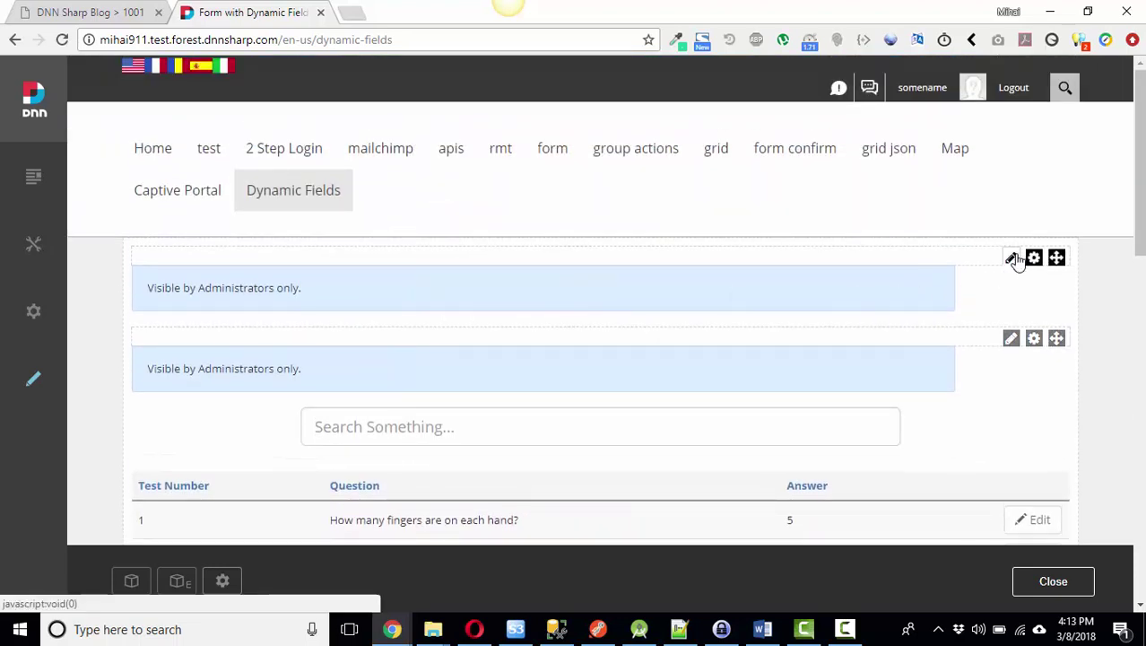
mouse_move(1012, 258)
middle_click(949, 305)
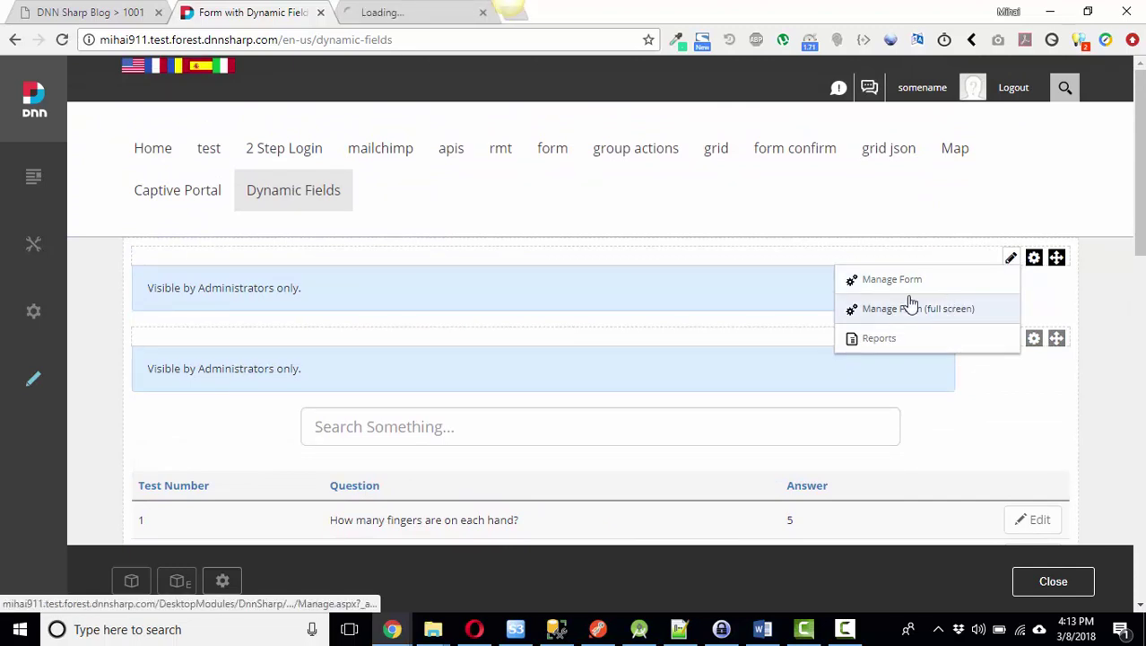
Step: On the Manage Form page, add a Submit button field and collapse its settings
left_click(425, 13)
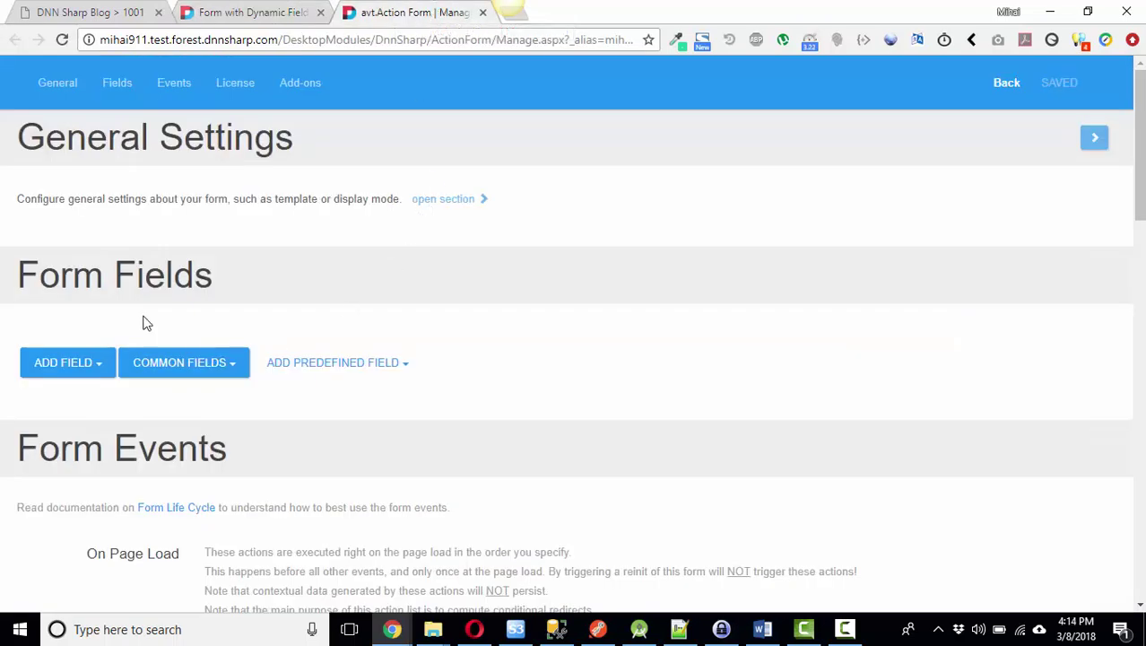
left_click(98, 374)
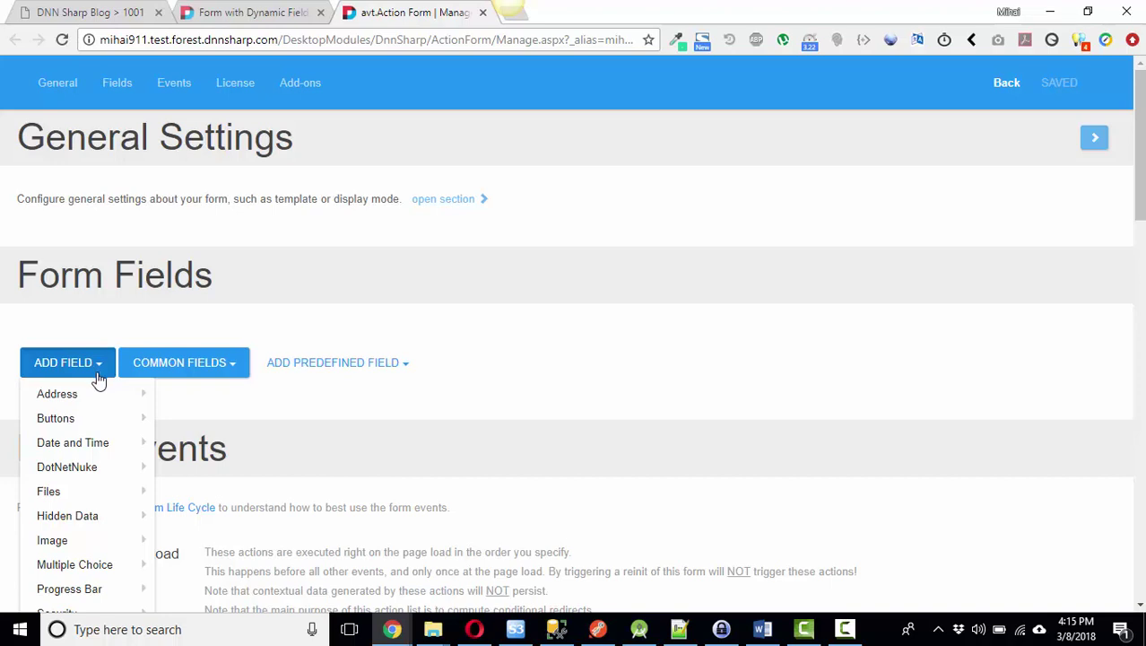
mouse_move(69, 414)
left_click(184, 419)
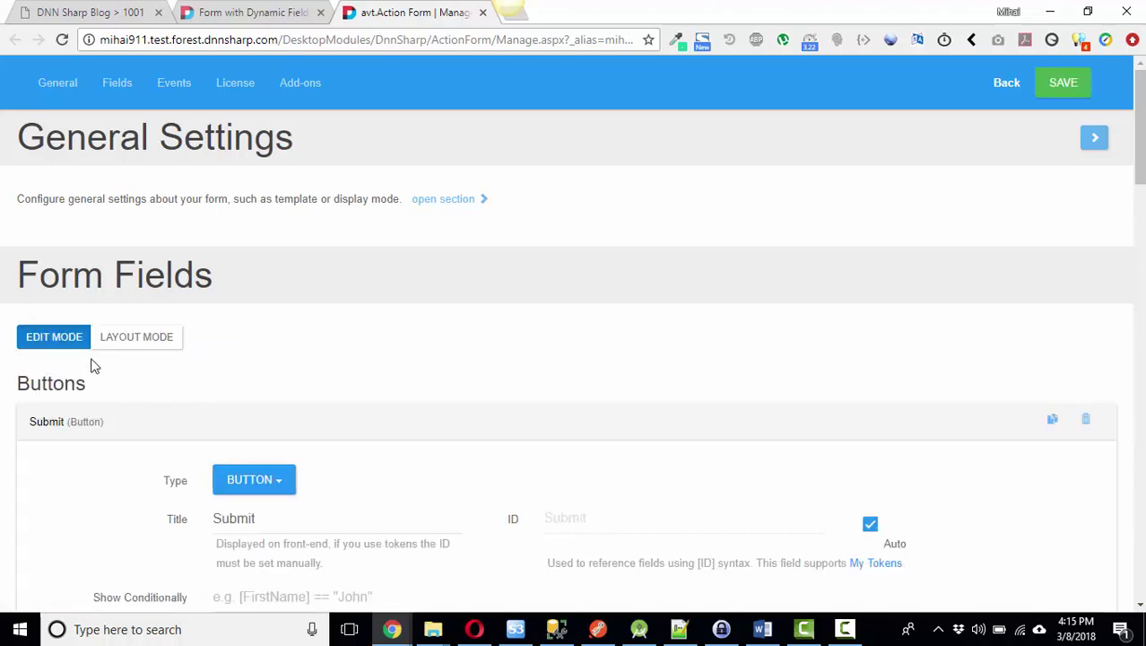
left_click(83, 423)
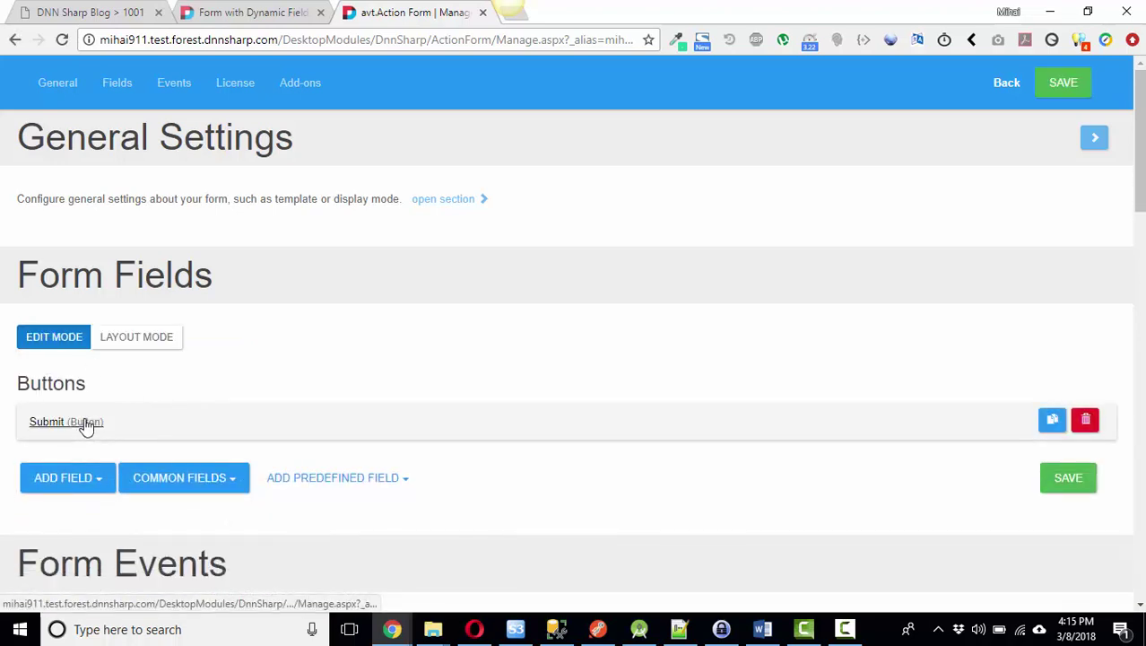
scroll(90, 422, "down", 1)
Step: Show the Hidden Data field types in the ADD FIELD list
left_click(97, 400)
mouse_move(104, 424)
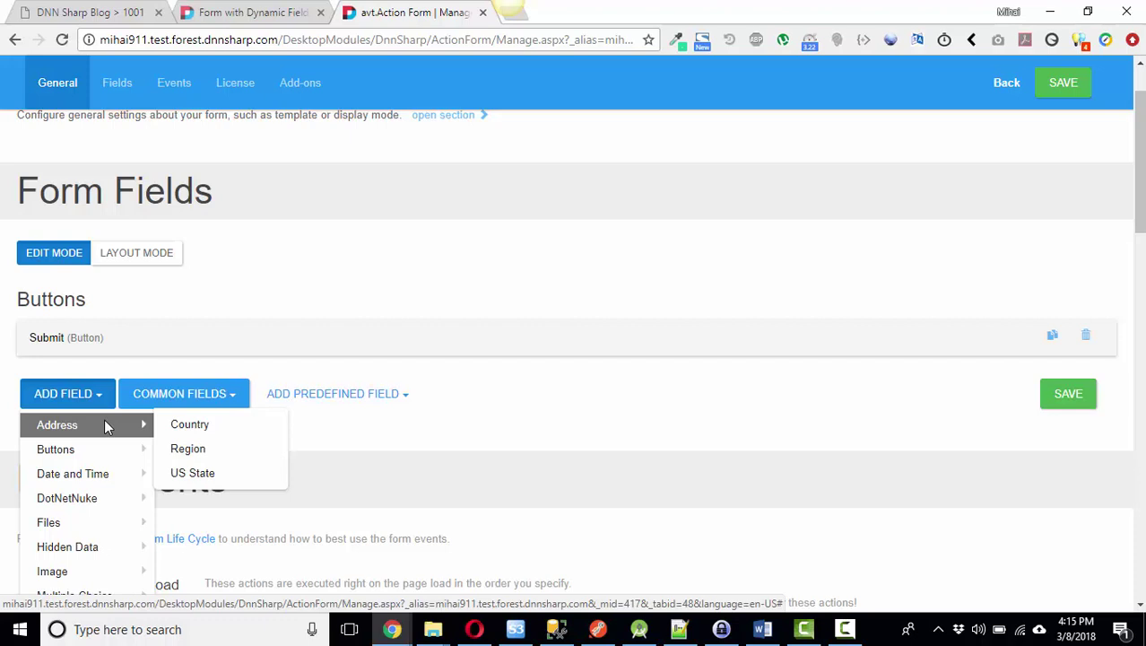
scroll(99, 468, "down", 1)
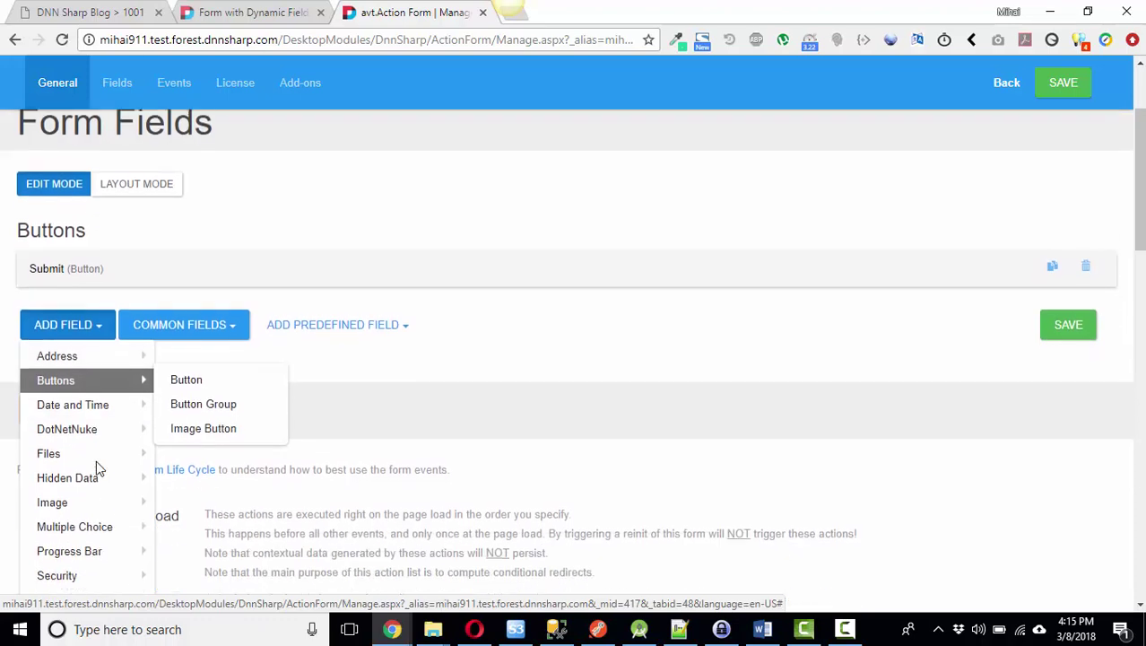
mouse_move(101, 471)
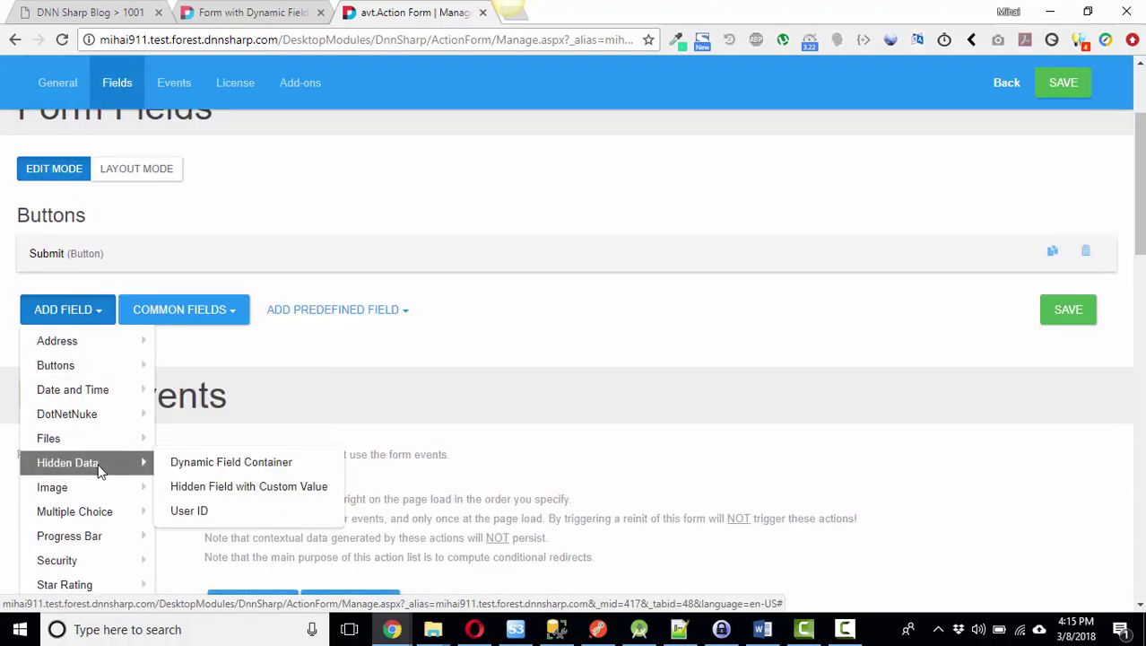
Step: Add a Dynamic Field Container, replace its title with 'Questions', and collapse it
left_click(269, 470)
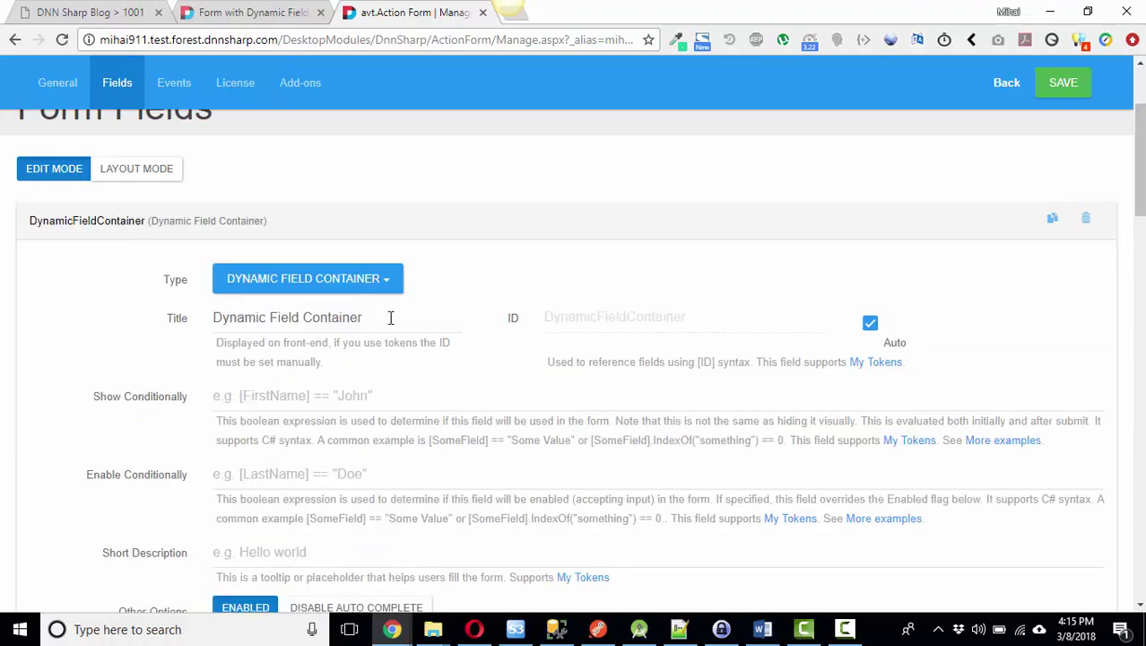
left_click_drag(389, 320, 3, 327)
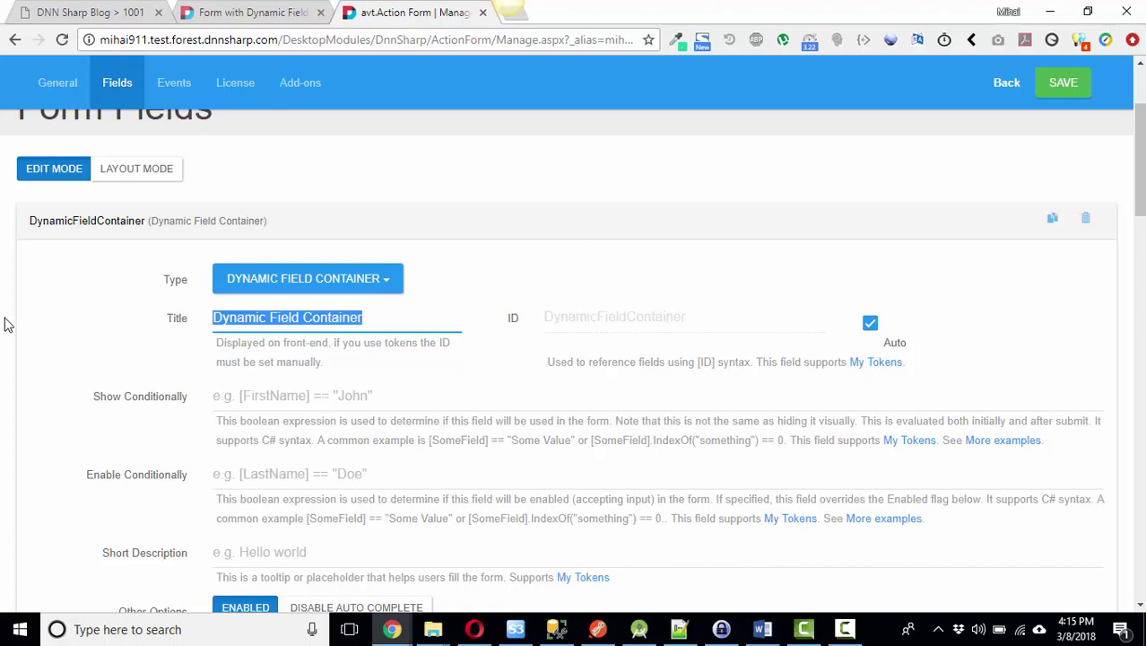
type("Que")
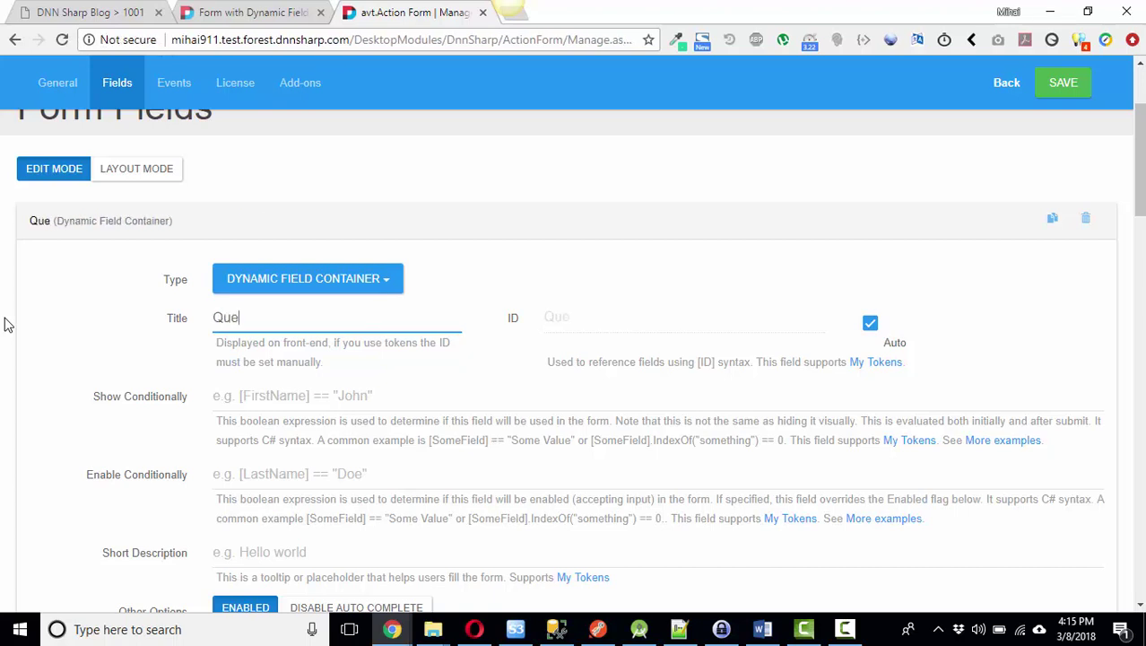
type("stions")
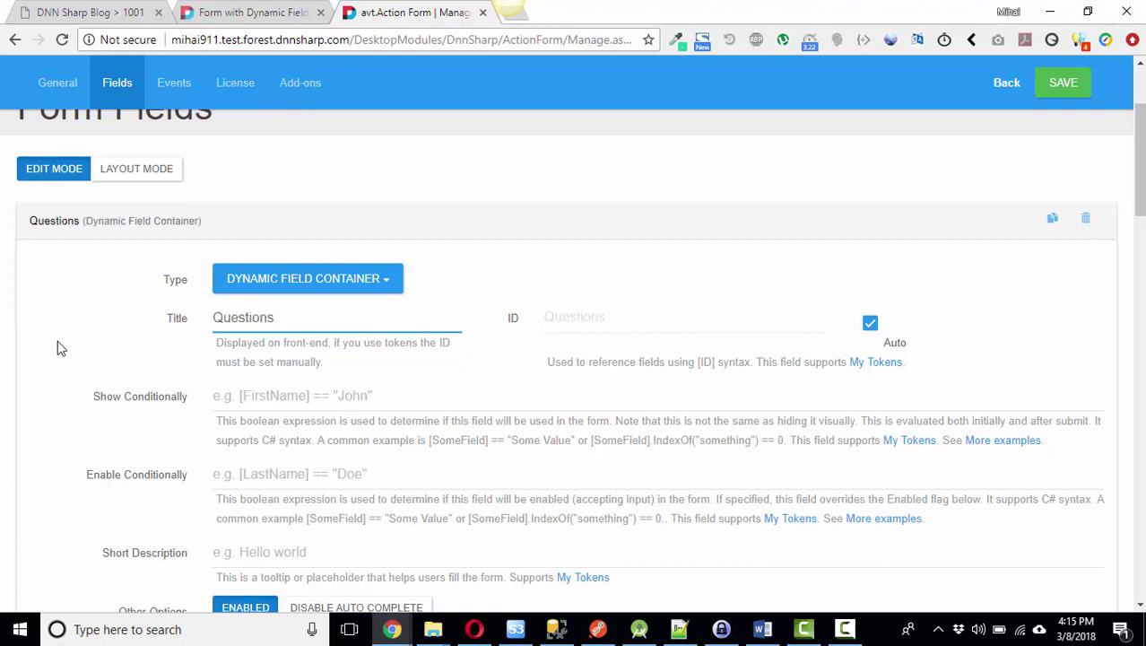
left_click(120, 225)
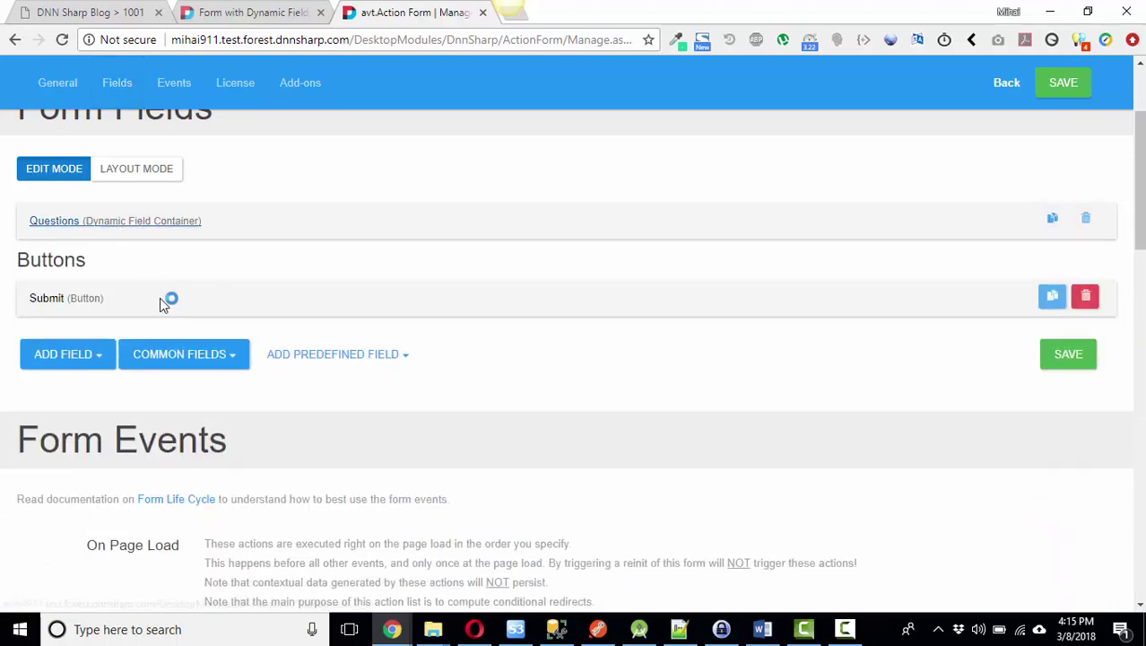
scroll(166, 305, "up", 2)
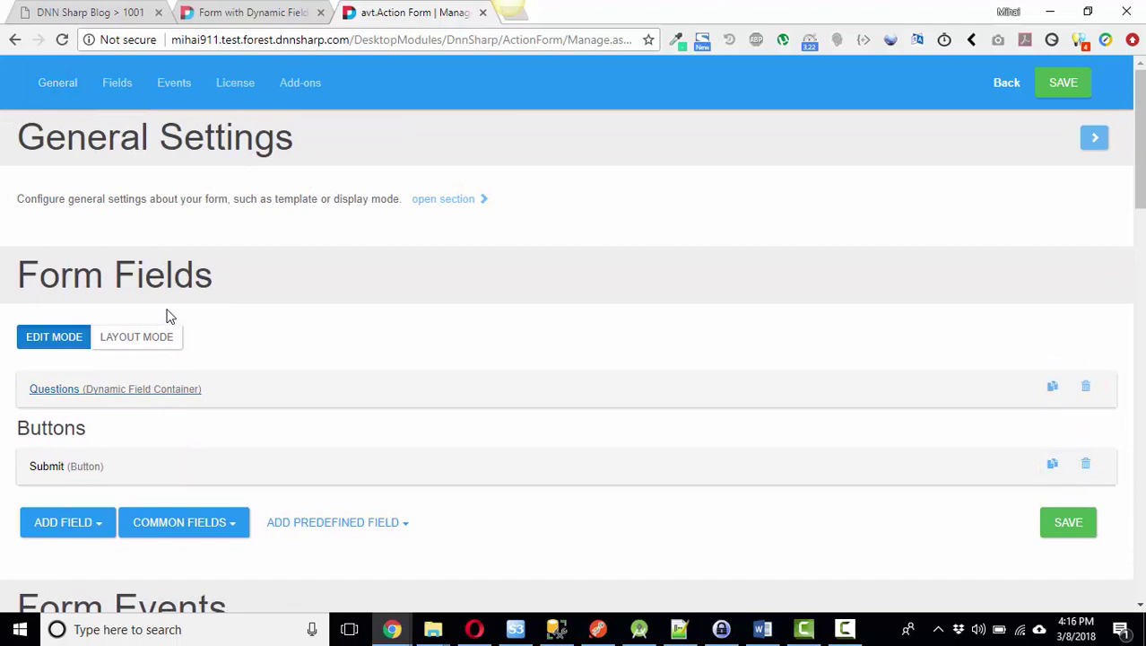
Step: Open the On Init action list and browse to the Entities submenu
scroll(235, 340, "down", 6)
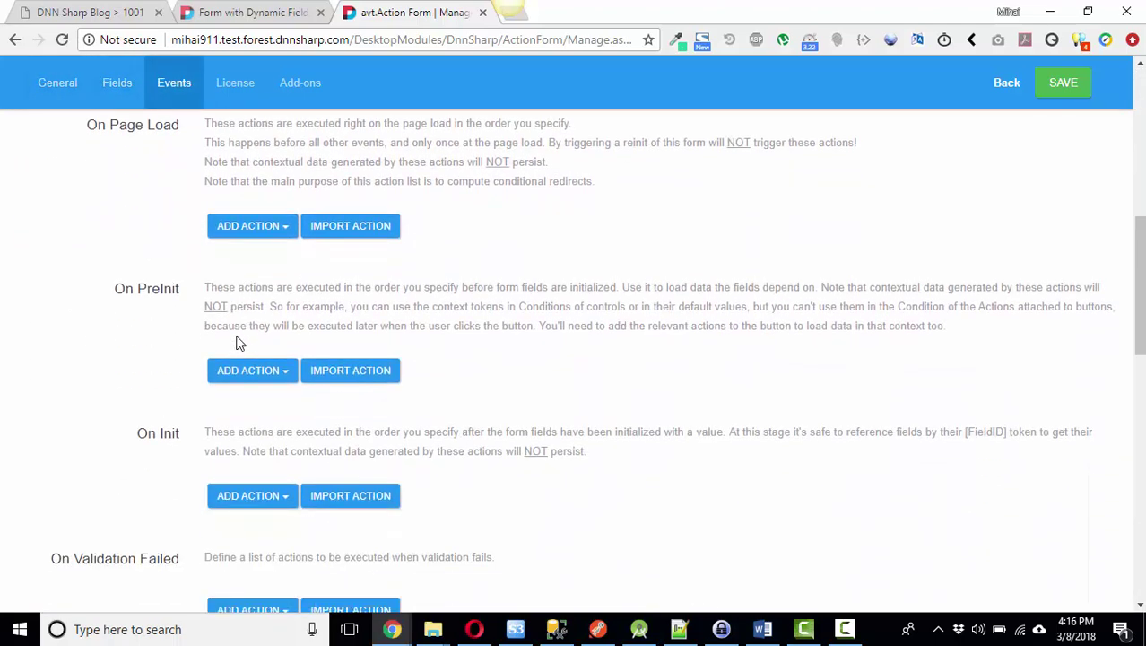
scroll(239, 341, "down", 2)
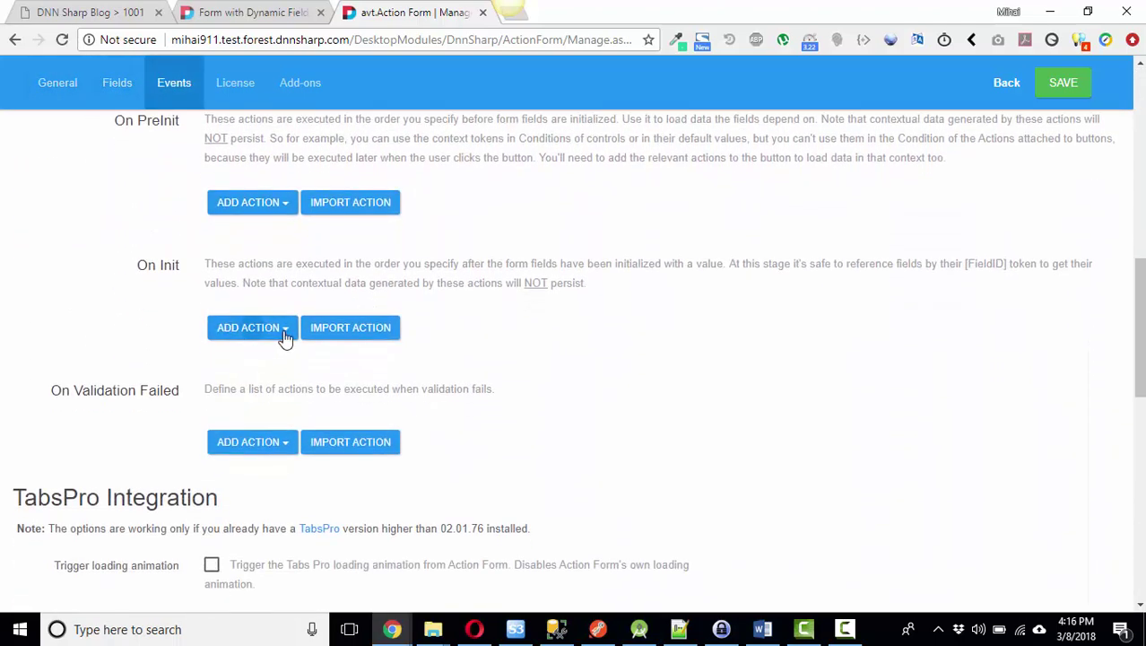
left_click(285, 330)
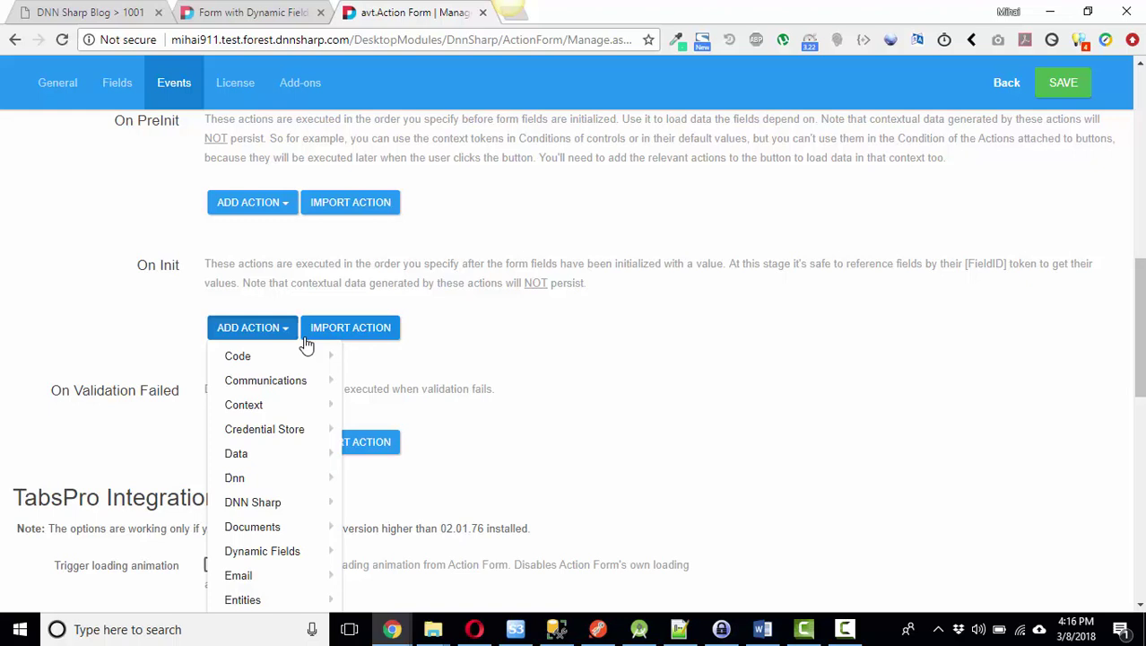
scroll(321, 376, "down", 3)
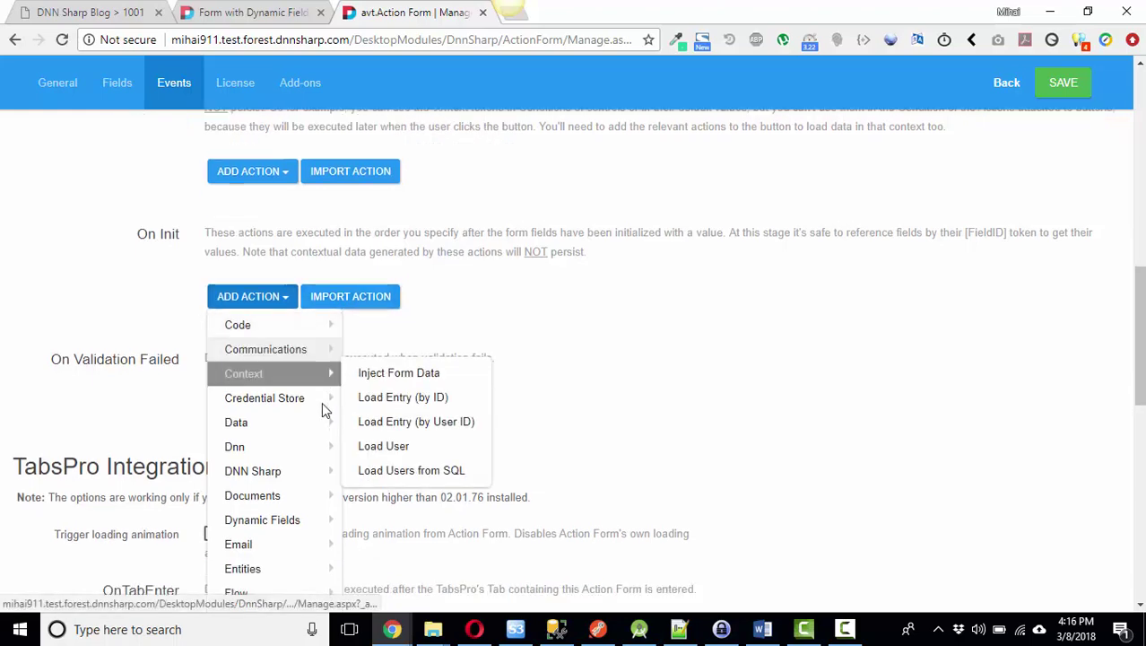
mouse_move(308, 384)
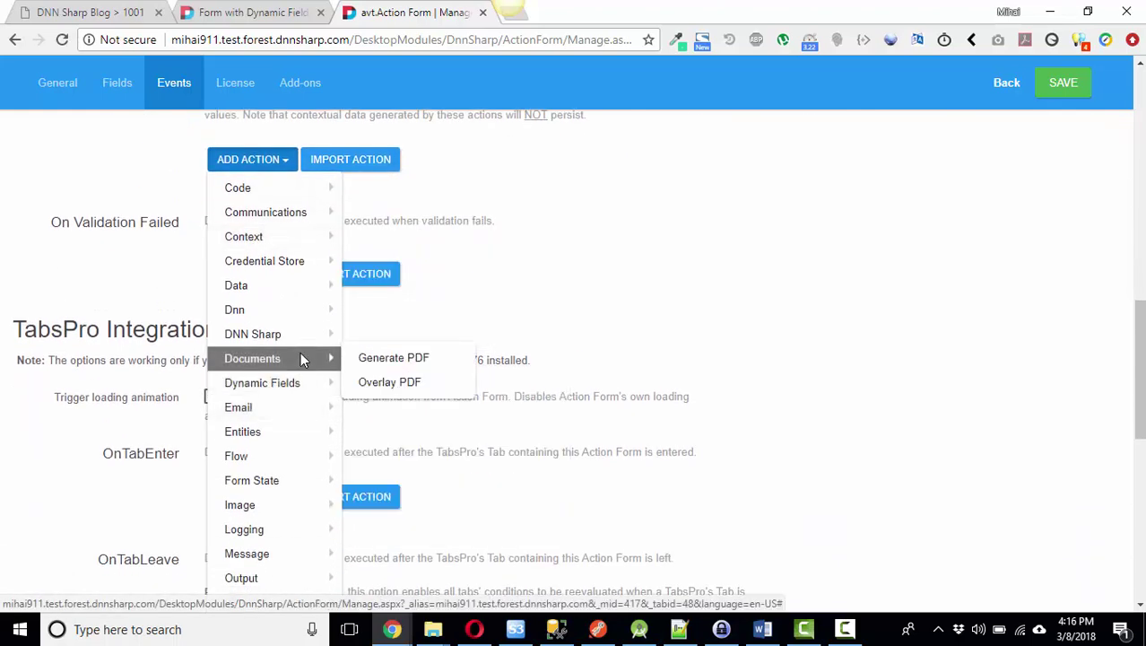
mouse_move(296, 291)
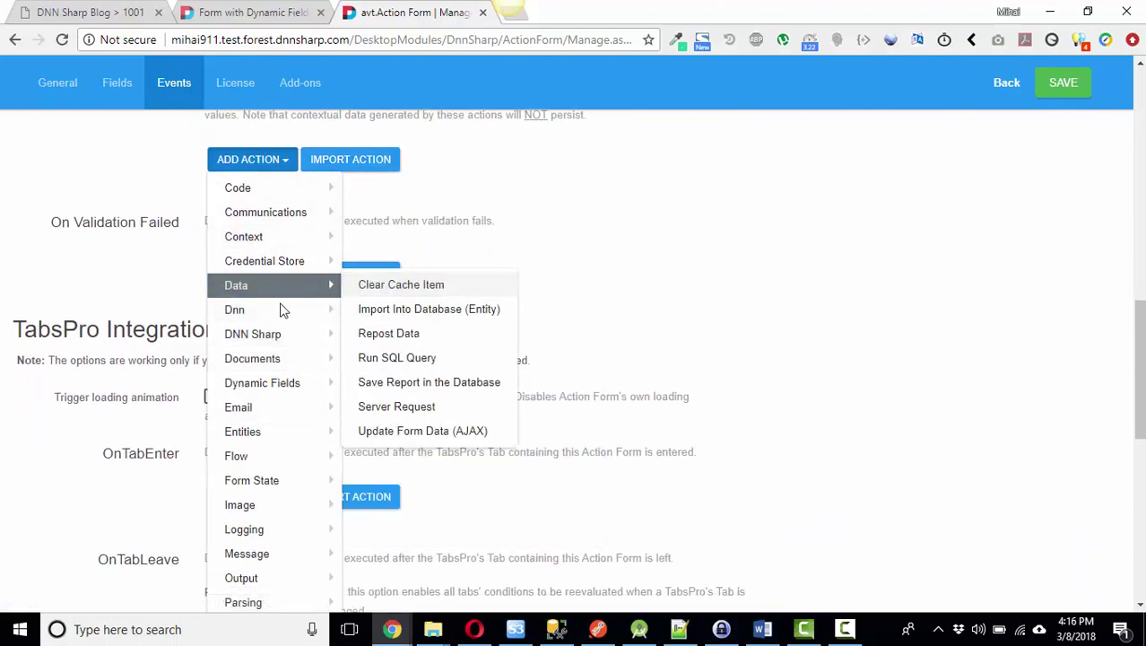
mouse_move(279, 428)
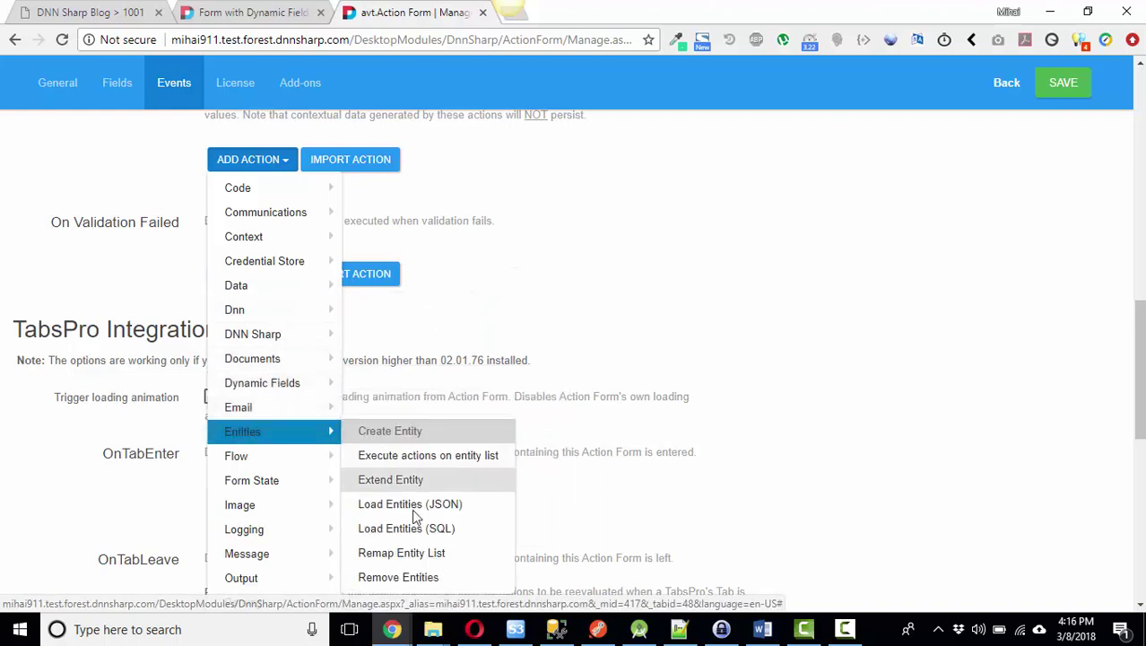
Step: Add a Load Entities (SQL) action with query 'Select Id, Question, Answer from Quetsions where Test=[QueryString:TID]'
left_click(434, 531)
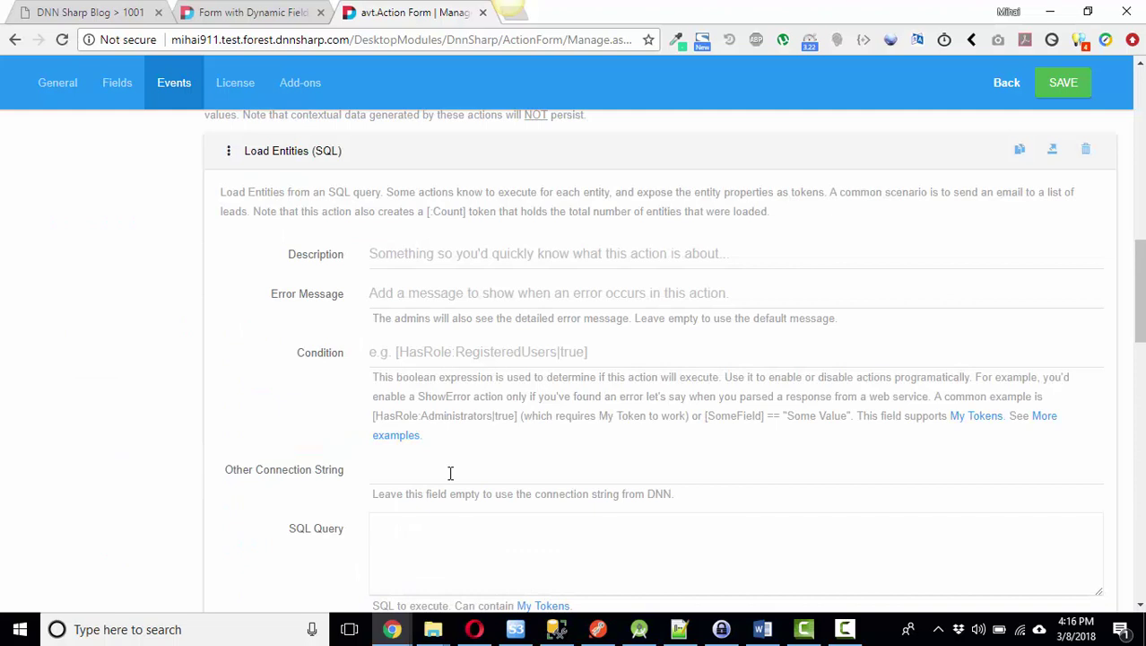
scroll(453, 350, "down", 2)
left_click(434, 389)
type("S")
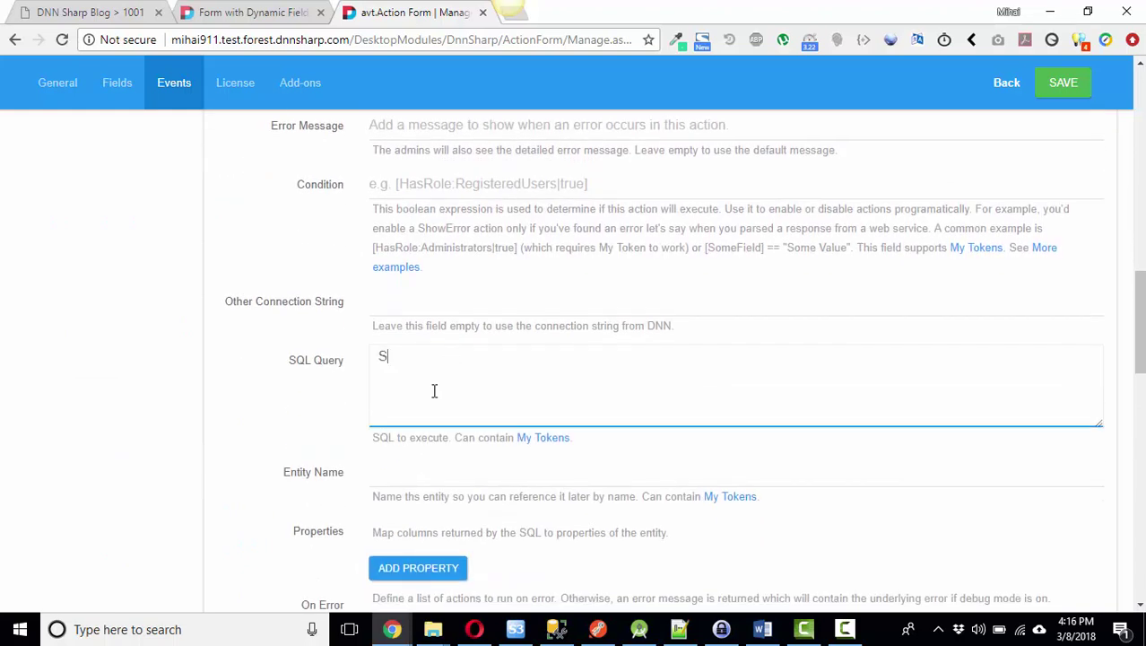
type("elect Id, Question")
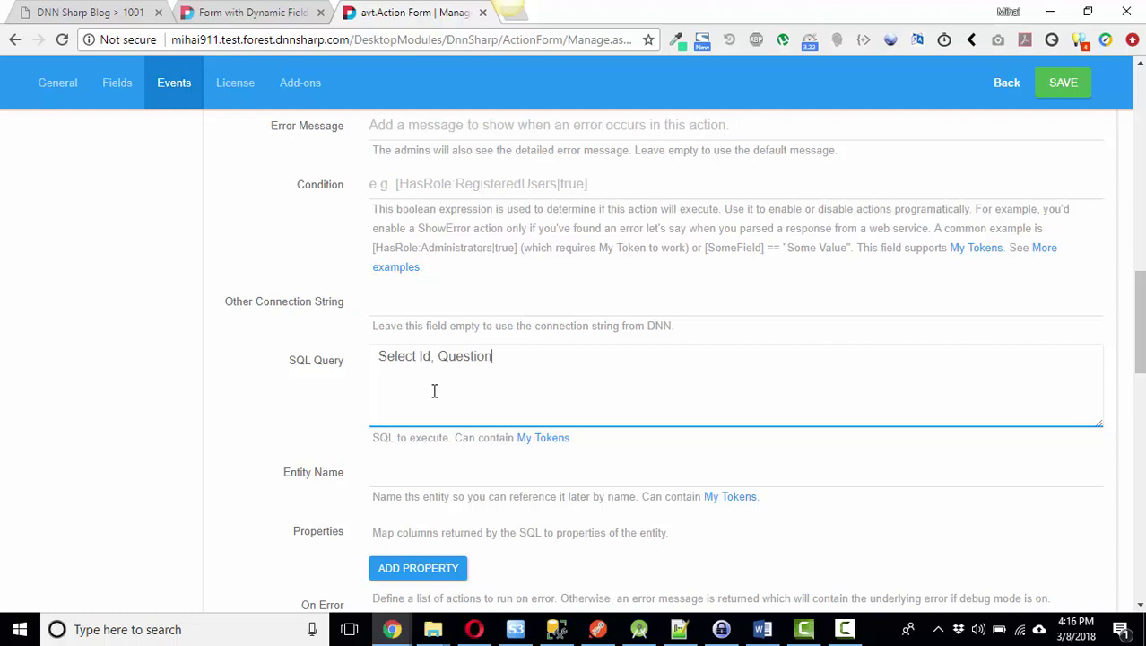
type(", Answer from Quetsions where ")
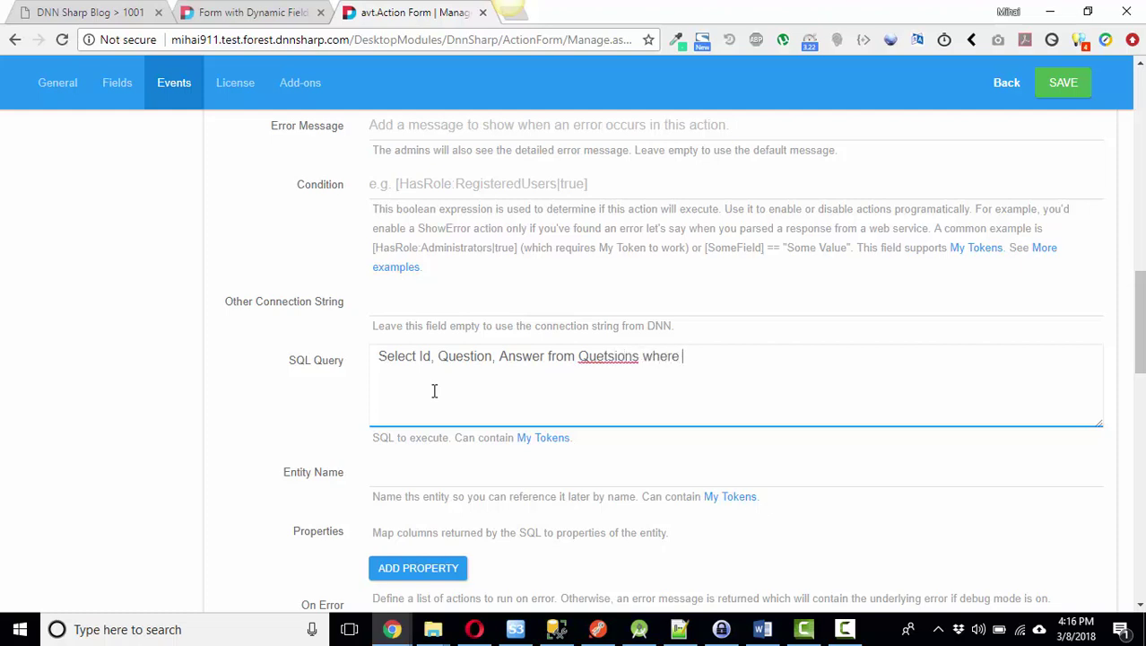
type("Test=[")
type("QueryString:TID]")
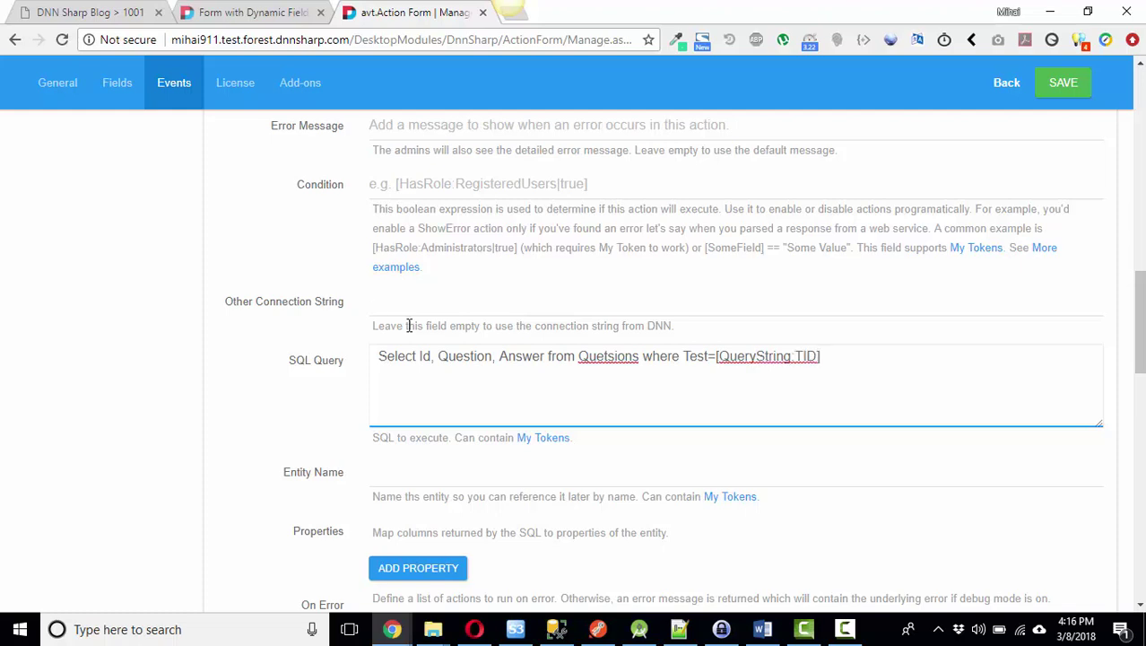
Step: Set the entity name to q and add a property mapping row
scroll(409, 325, "down", 3)
left_click(454, 220)
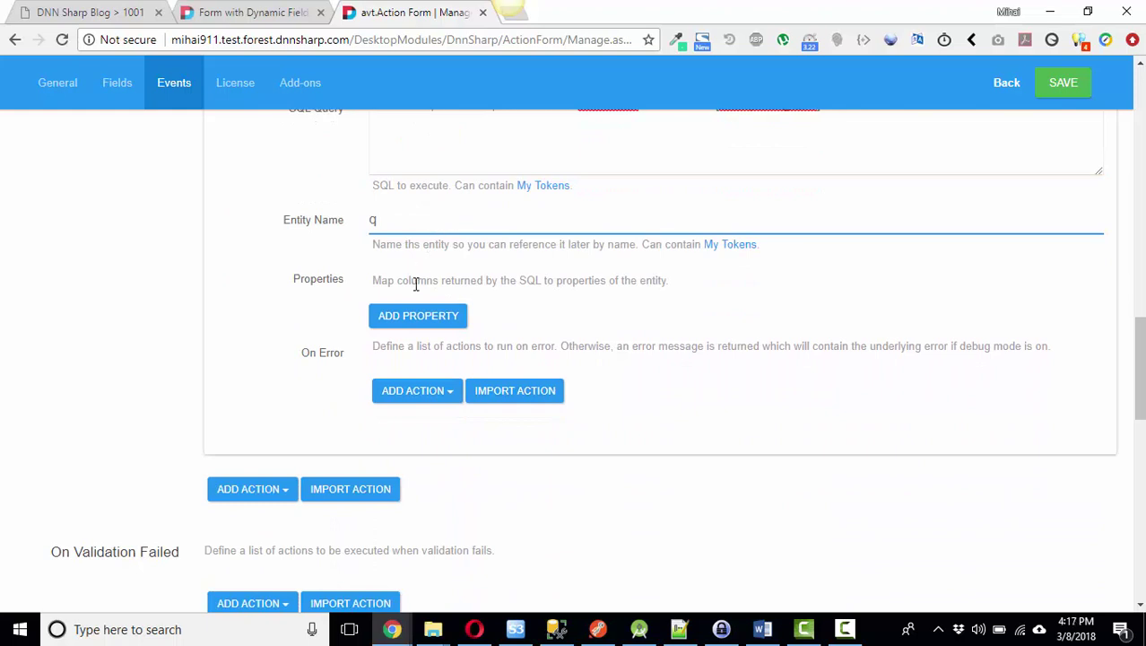
scroll(439, 350, "up", 2)
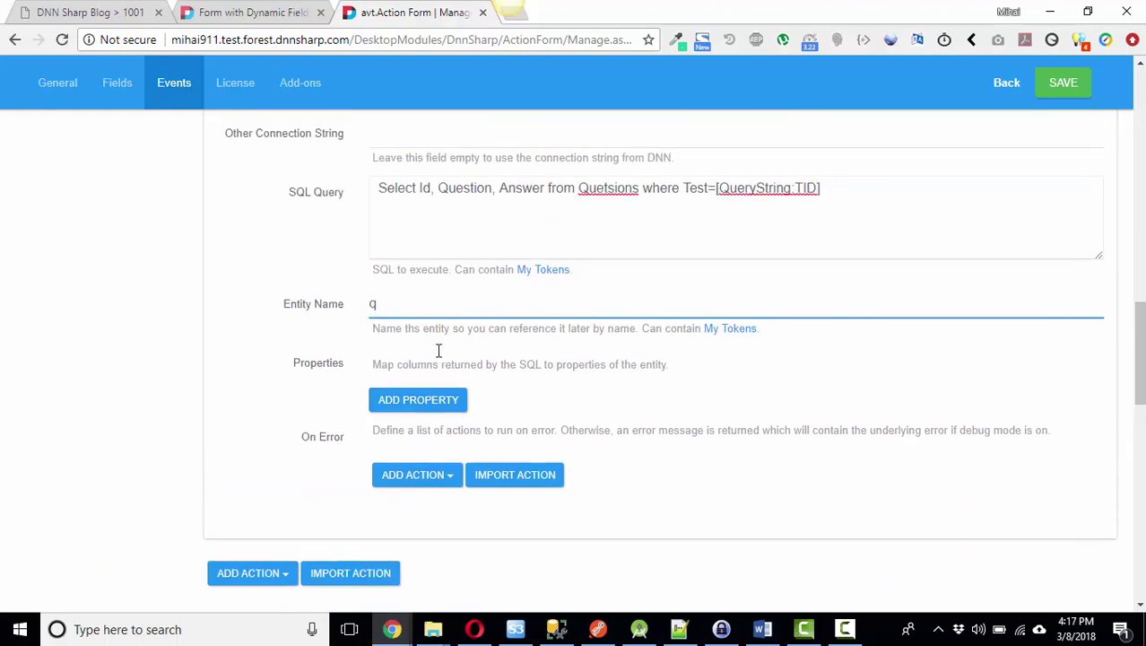
left_click(418, 482)
scroll(475, 429, "down", 1)
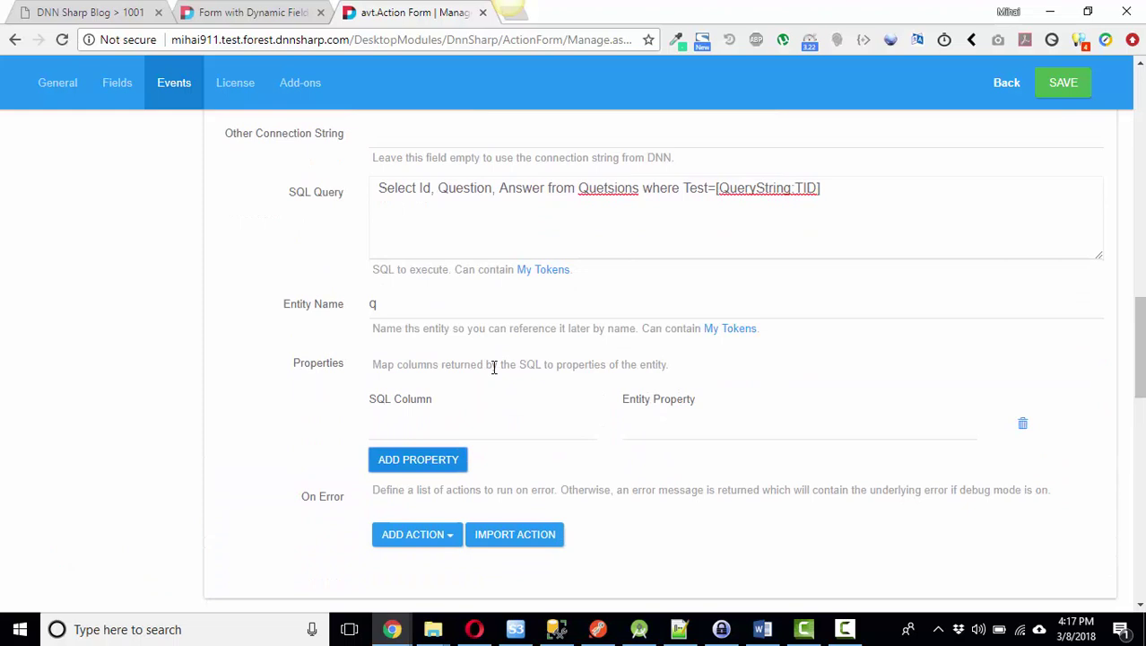
Step: Add two more mapping rows and map SQL column Id to entity property Id
left_click(432, 460)
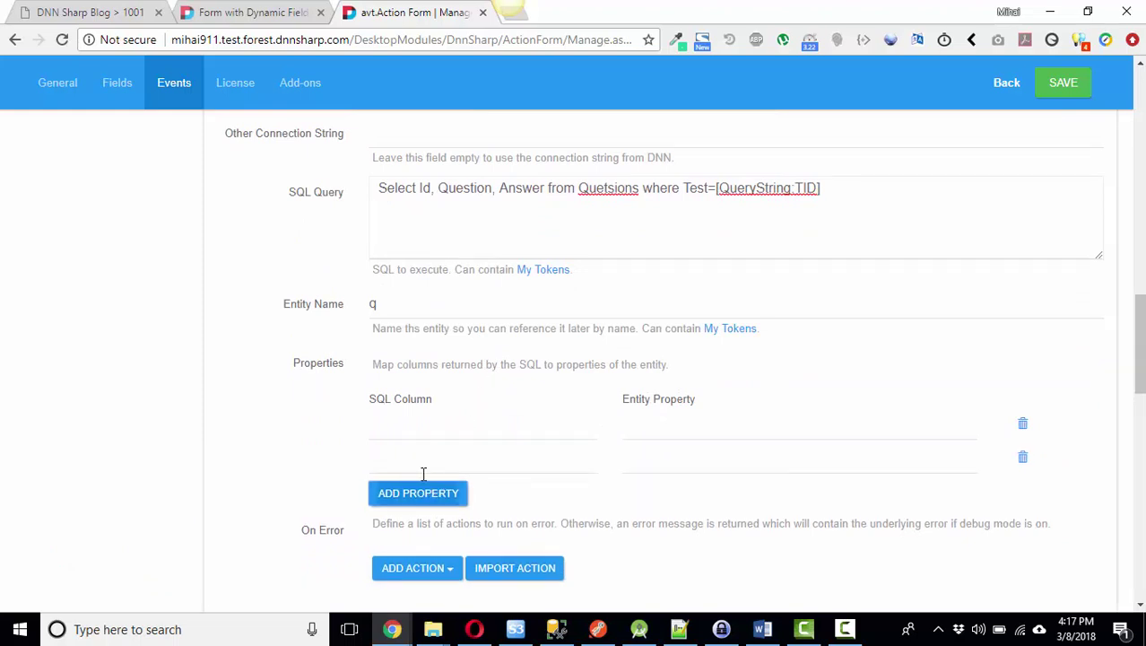
left_click(422, 490)
left_click(458, 414)
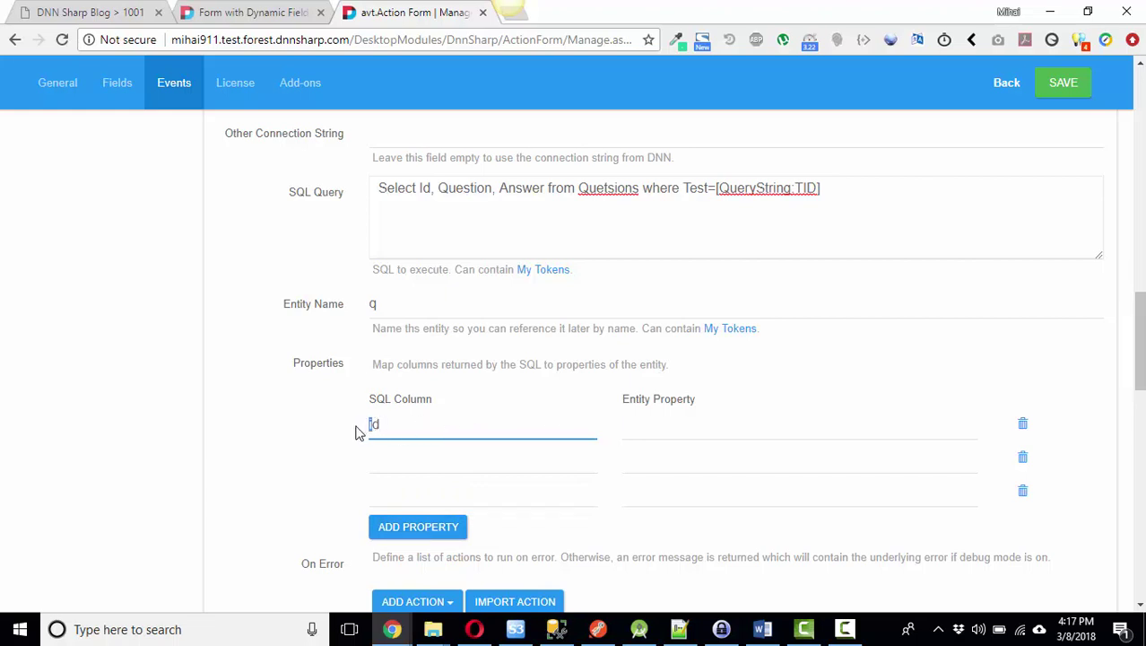
left_click(664, 422)
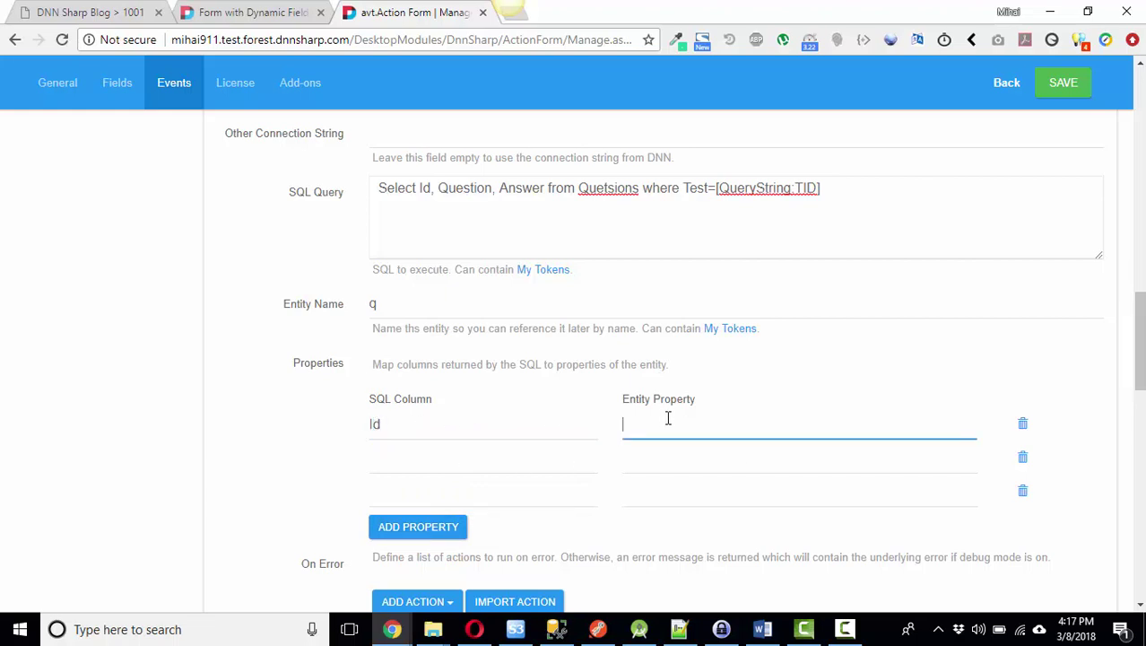
type("ID")
key("BackSpace")
type("d")
Step: Map SQL columns Question and Answer to entity properties Question and Answer
left_click(475, 459)
type("Question")
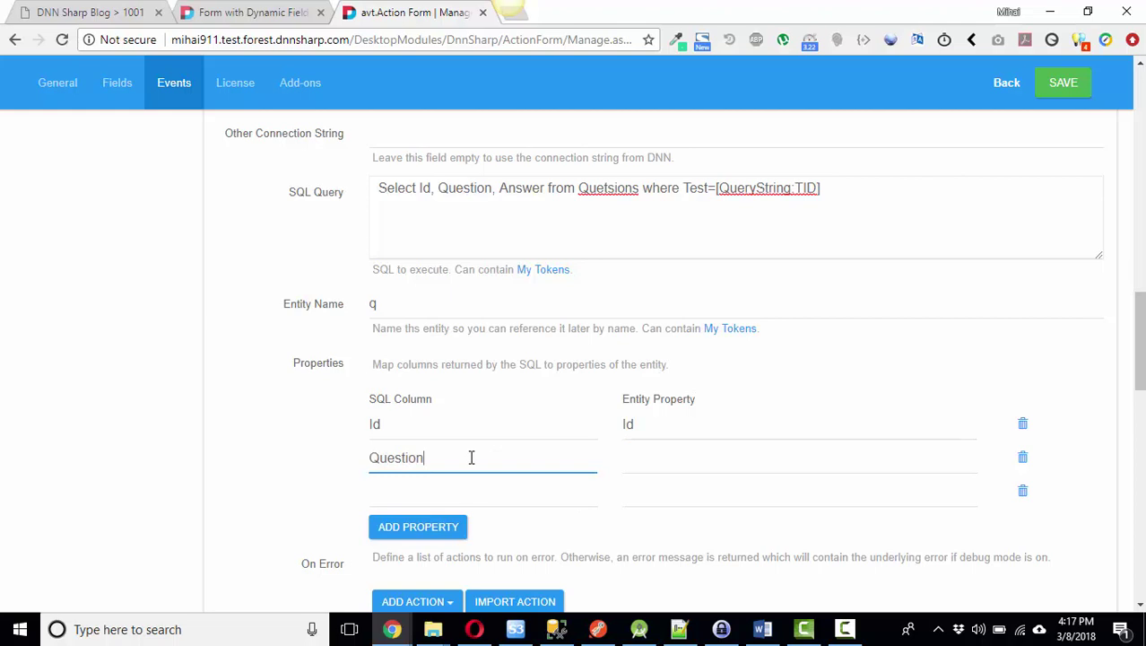
left_click(422, 490)
type("Answ")
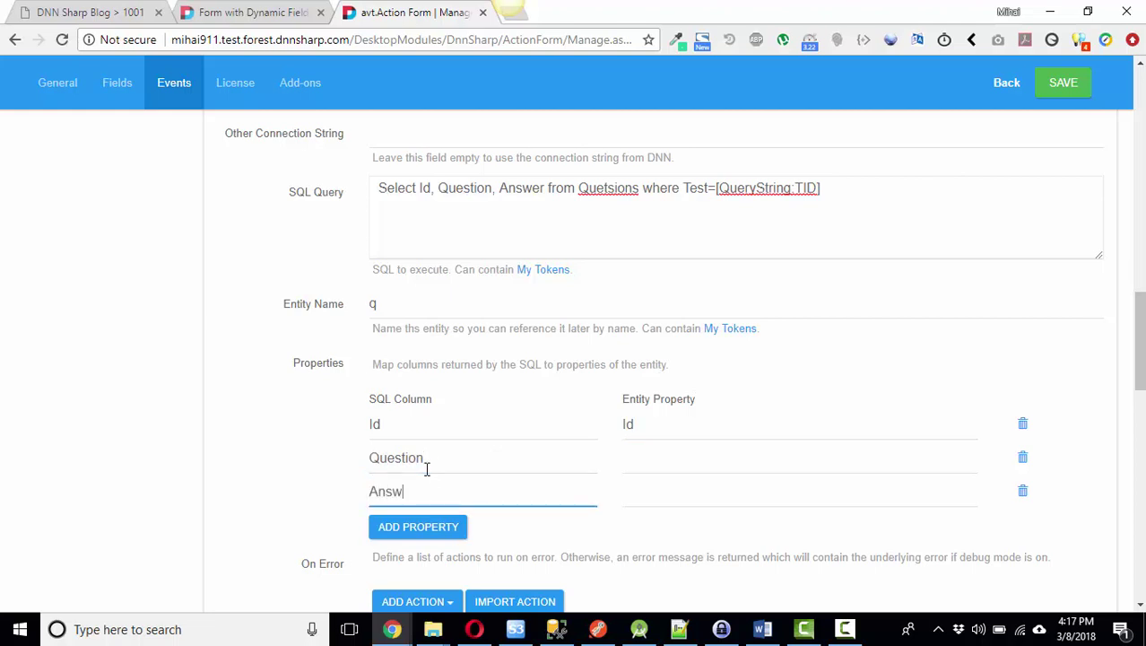
type("er")
left_click(689, 458)
type("Q")
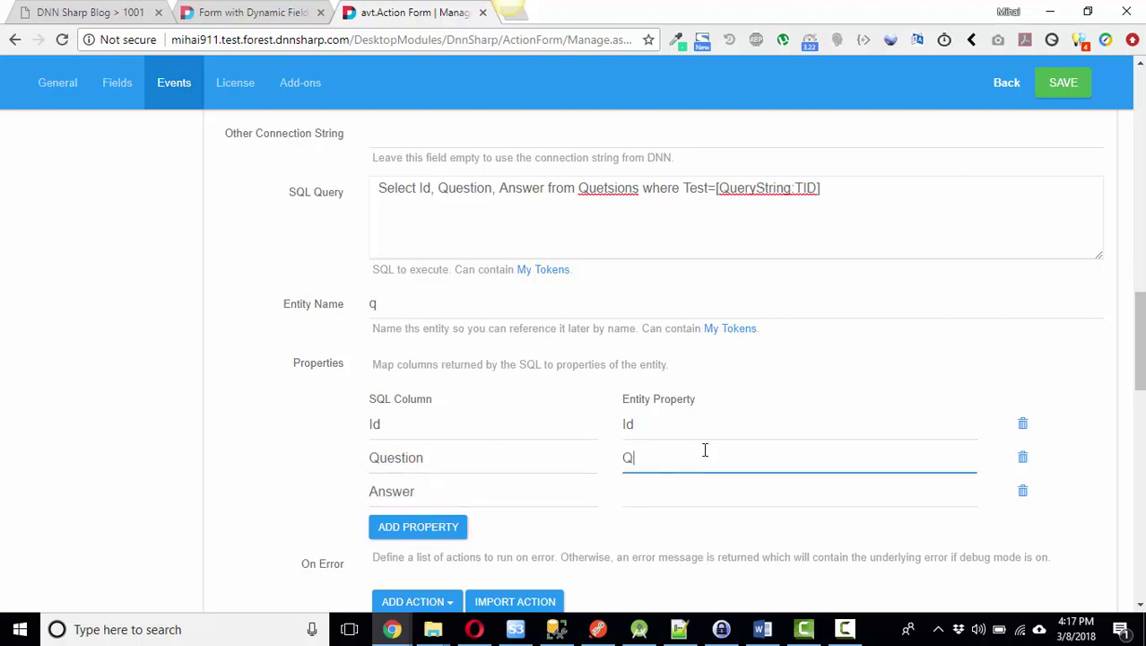
type("uestion")
key("Tab")
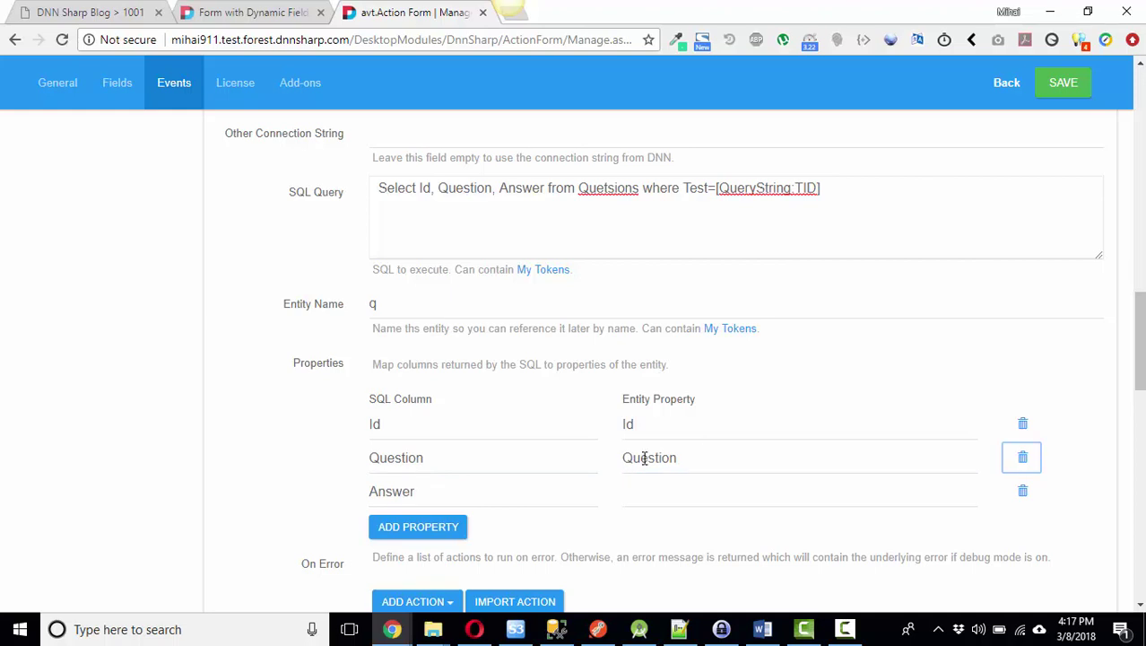
left_click(681, 484)
type("Answer")
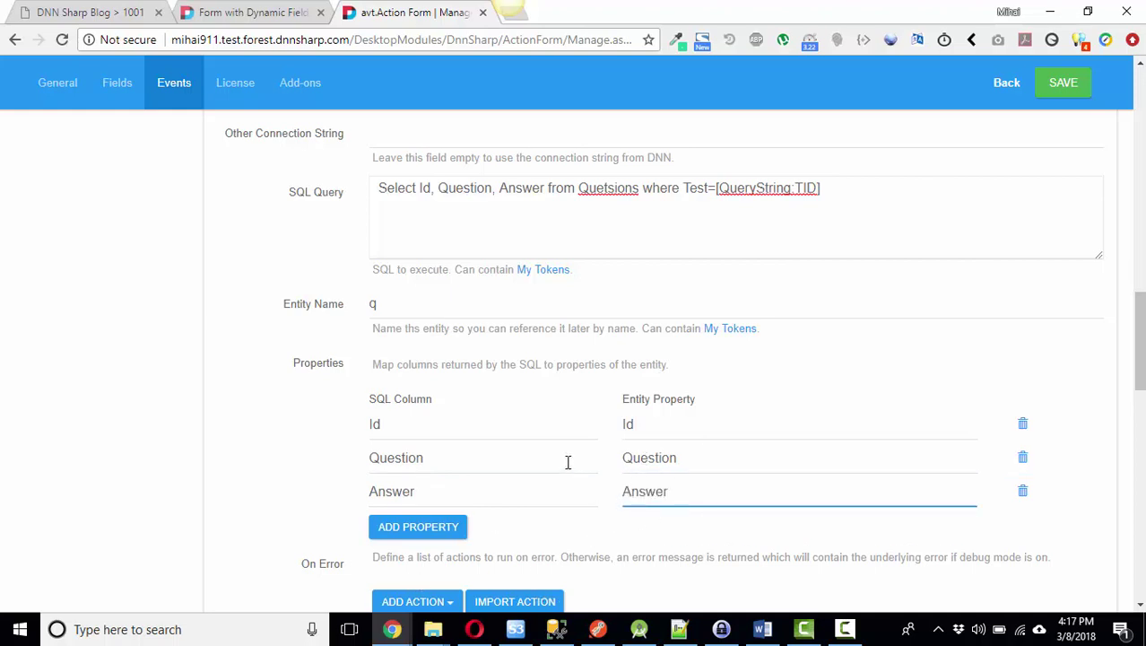
scroll(449, 388, "down", 2)
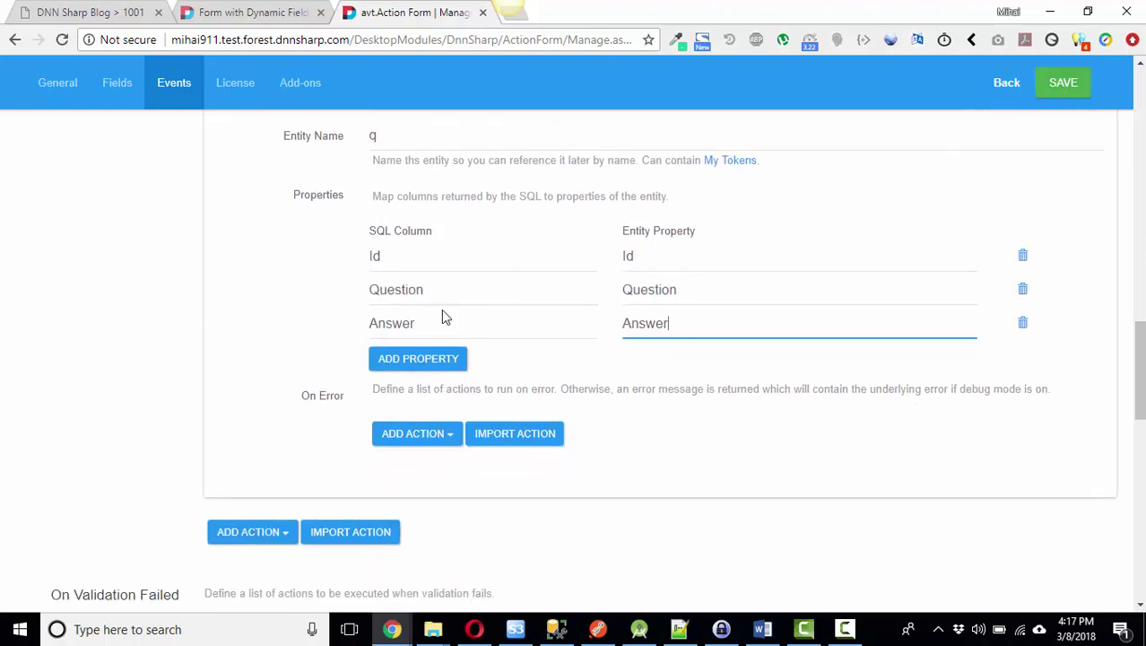
scroll(421, 314, "up", 3)
scroll(377, 310, "up", 3)
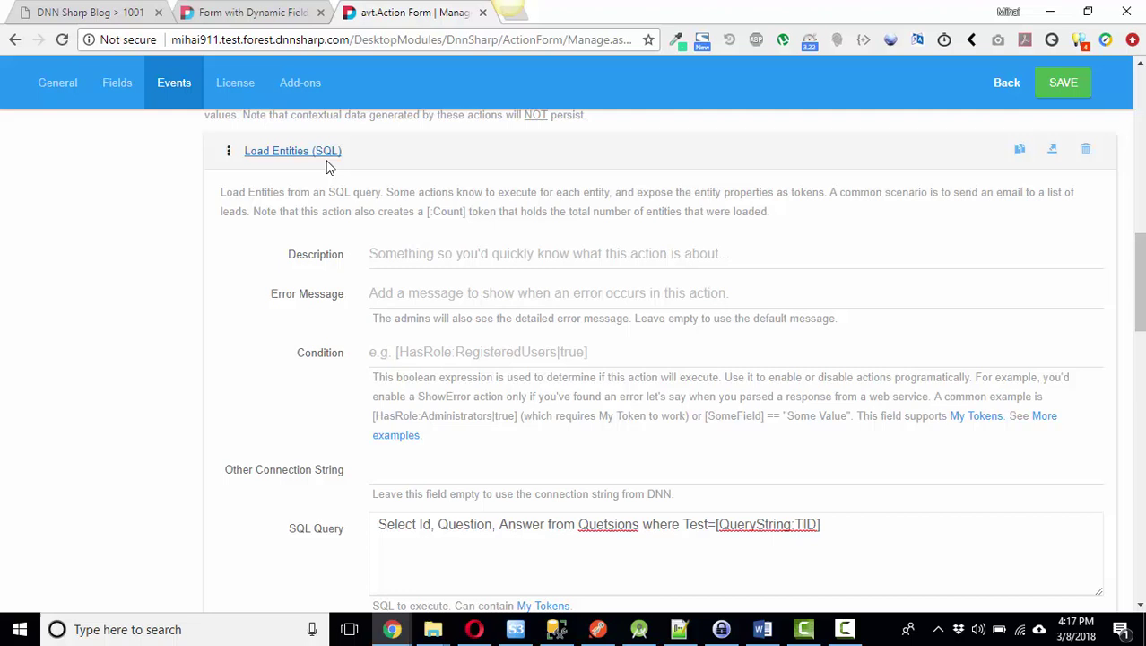
Step: Add an Execute actions on entity list action after Load Entities (SQL) and fill in its entity list name
left_click(324, 153)
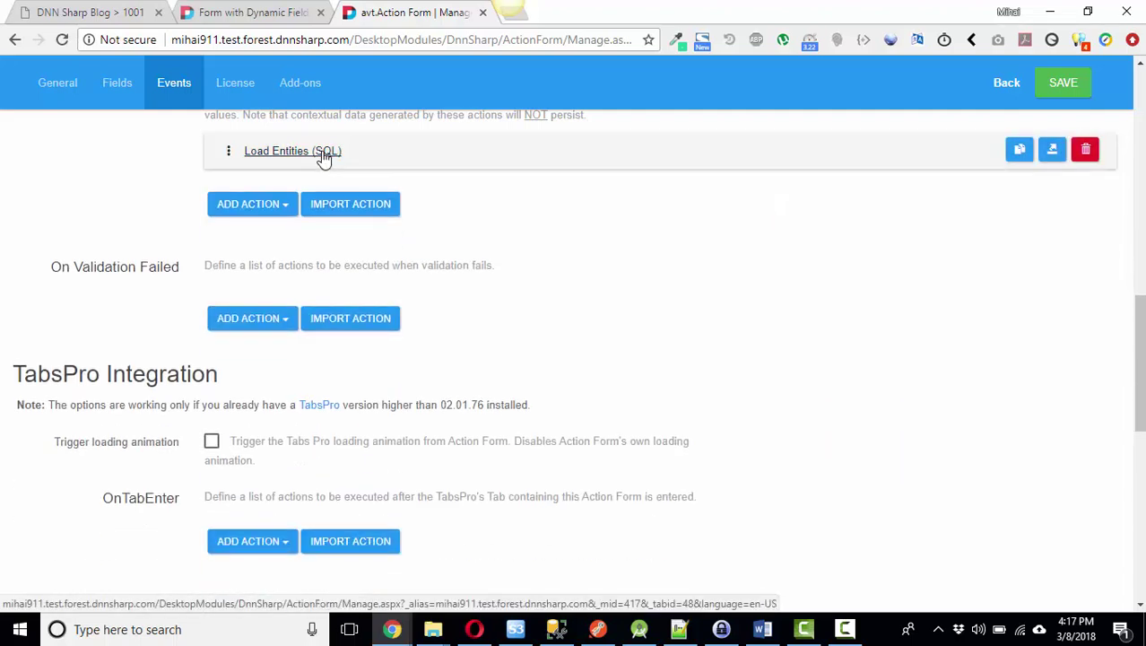
left_click(287, 215)
scroll(474, 158, "down", 1)
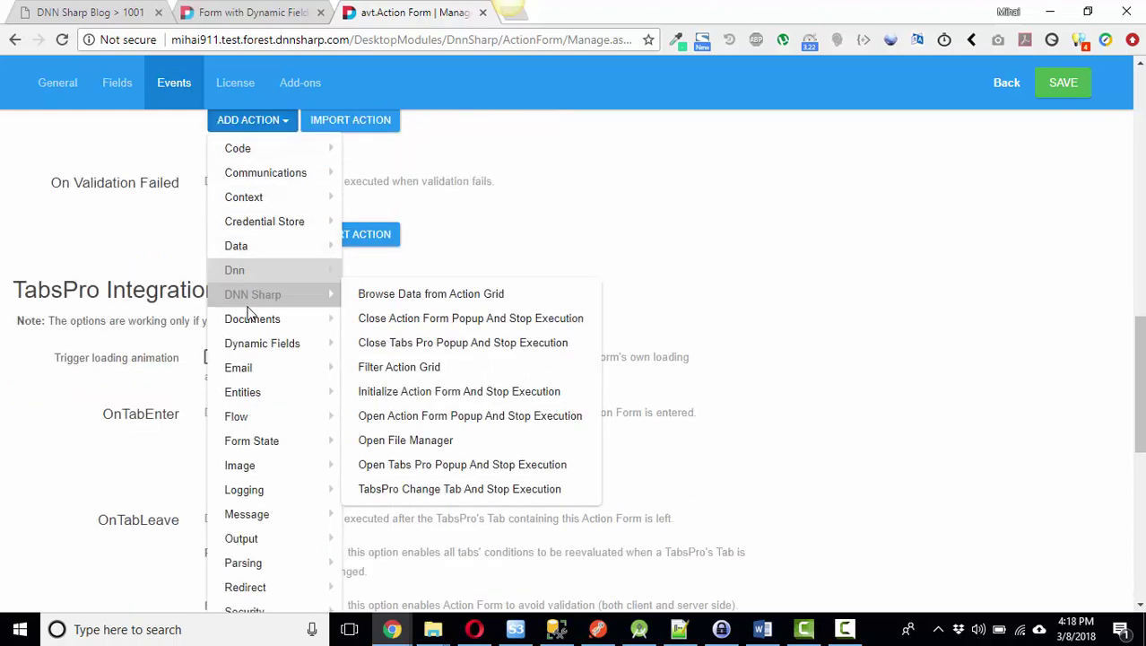
mouse_move(263, 371)
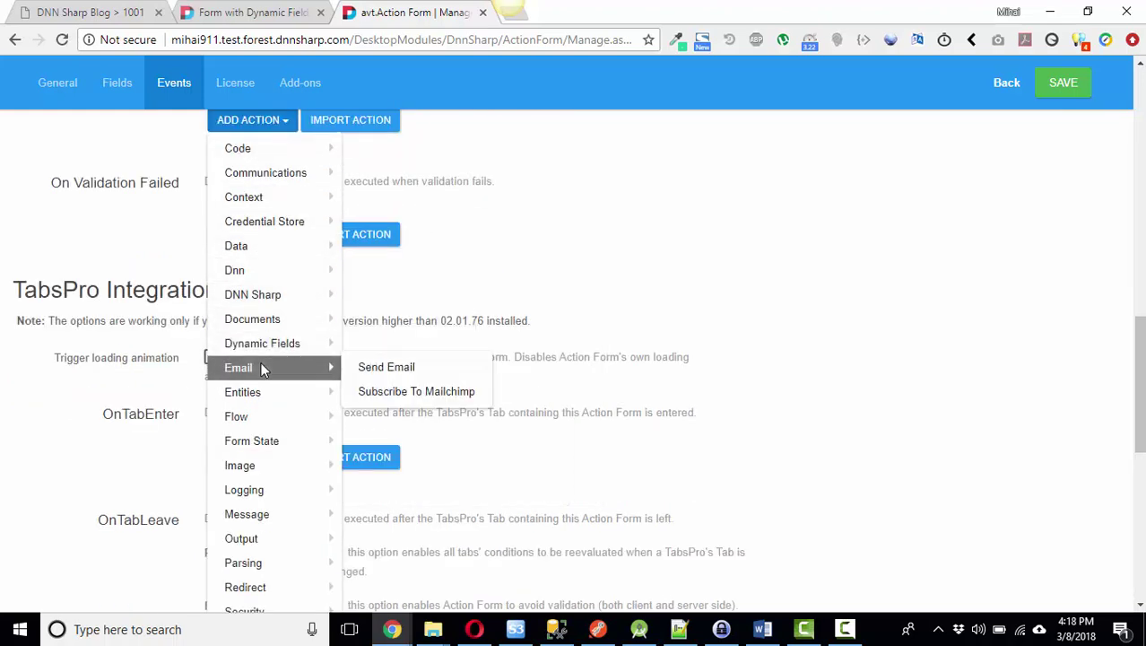
mouse_move(269, 395)
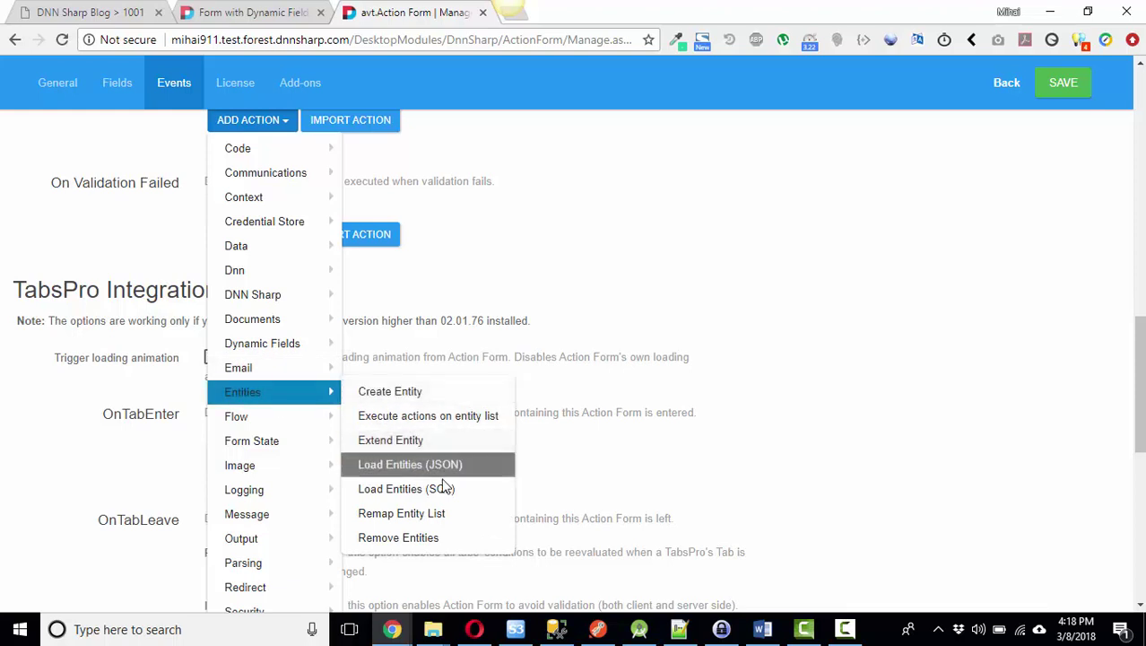
left_click(423, 417)
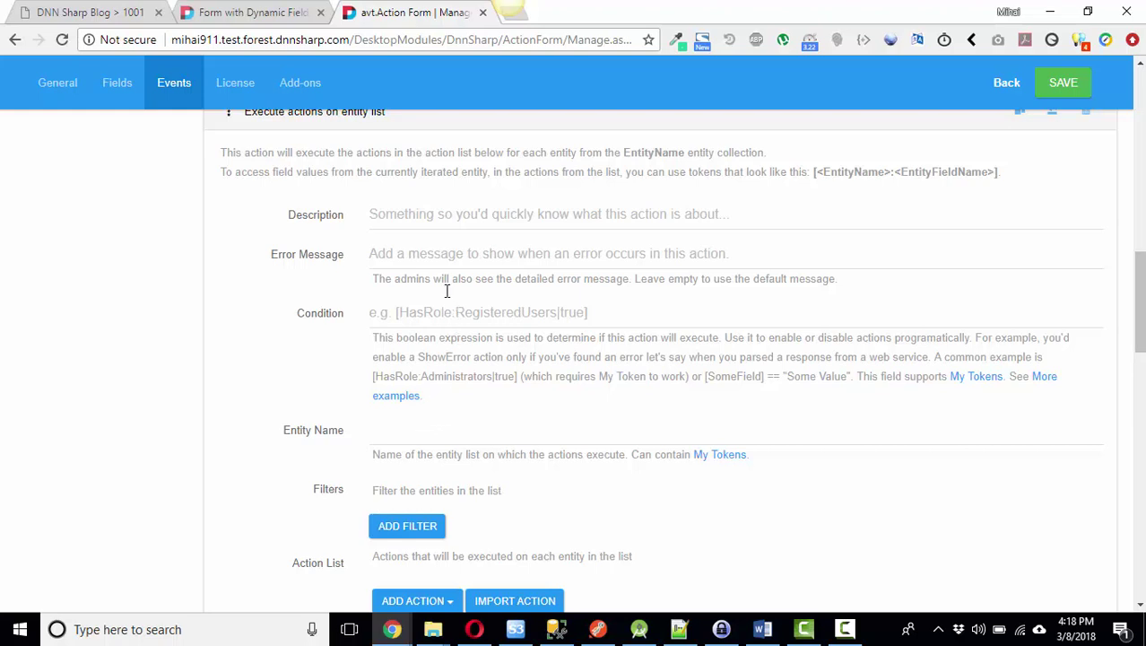
left_click(430, 435)
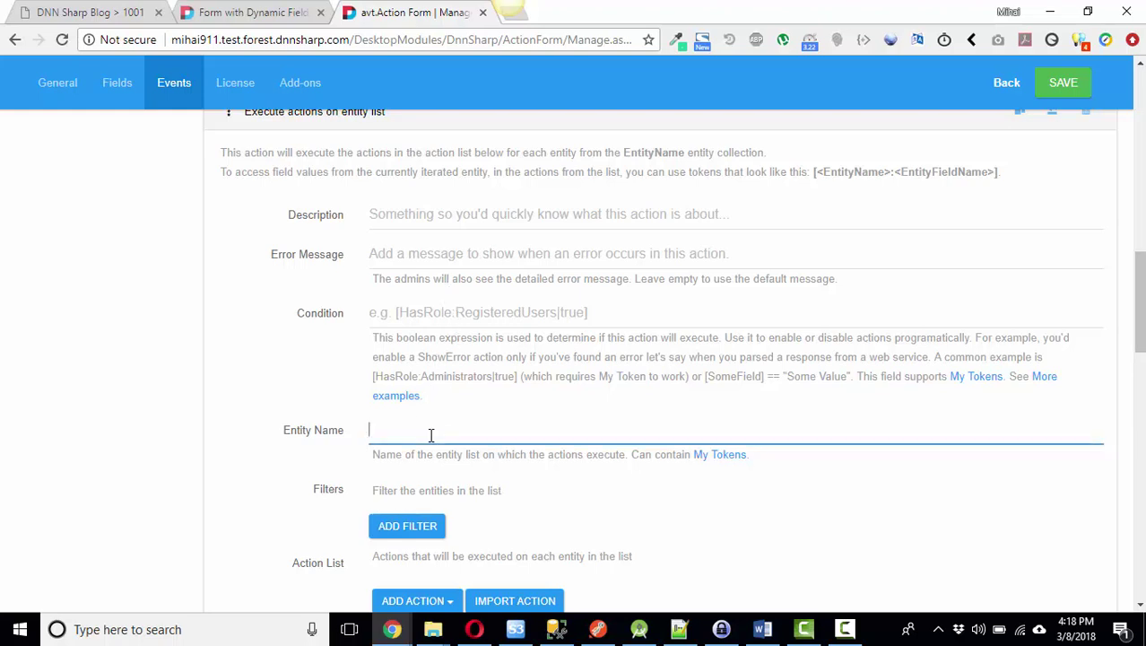
type("s")
scroll(417, 377, "down", 4)
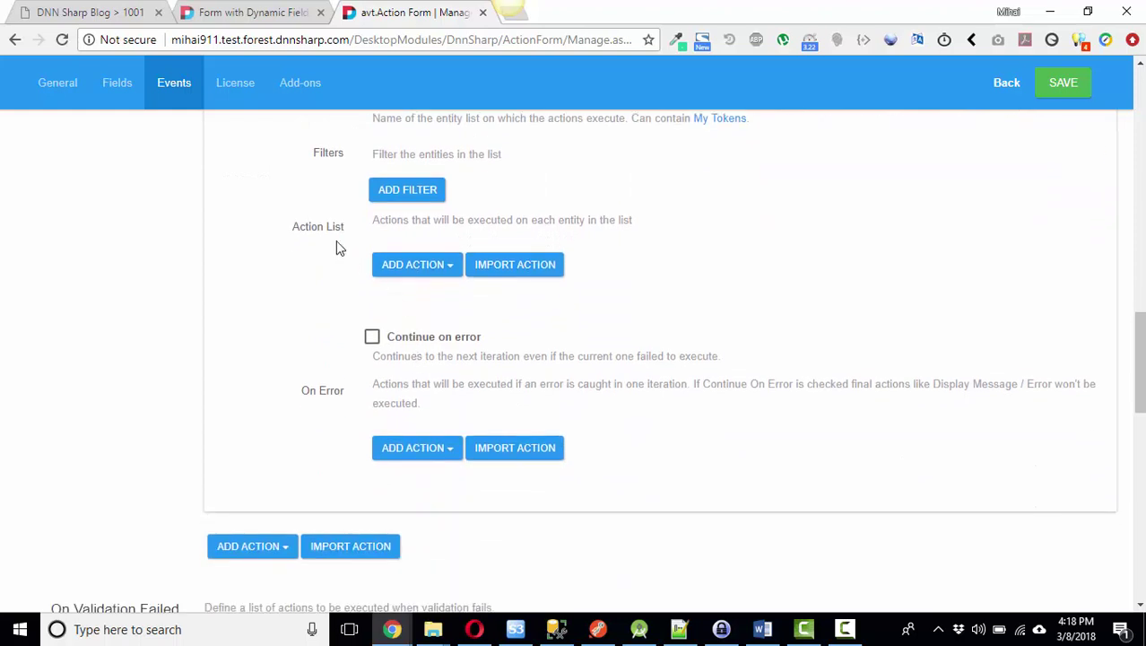
Step: Open its per-entity action list and browse to Dynamic Fields > Add Textbox
left_click(448, 275)
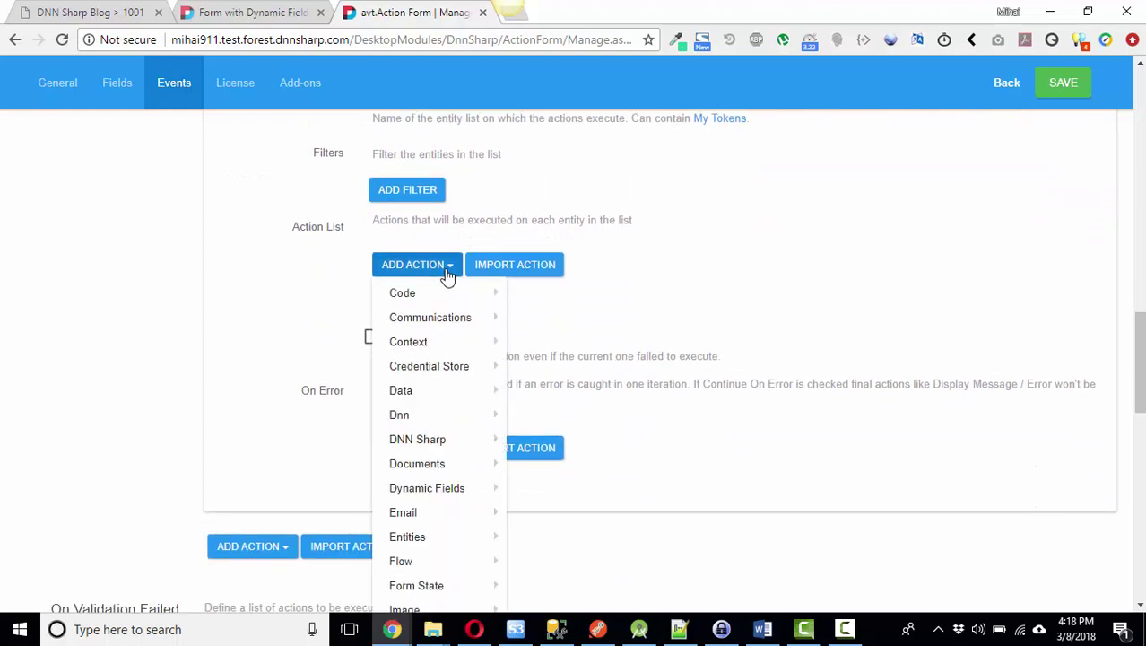
mouse_move(465, 406)
scroll(464, 406, "down", 1)
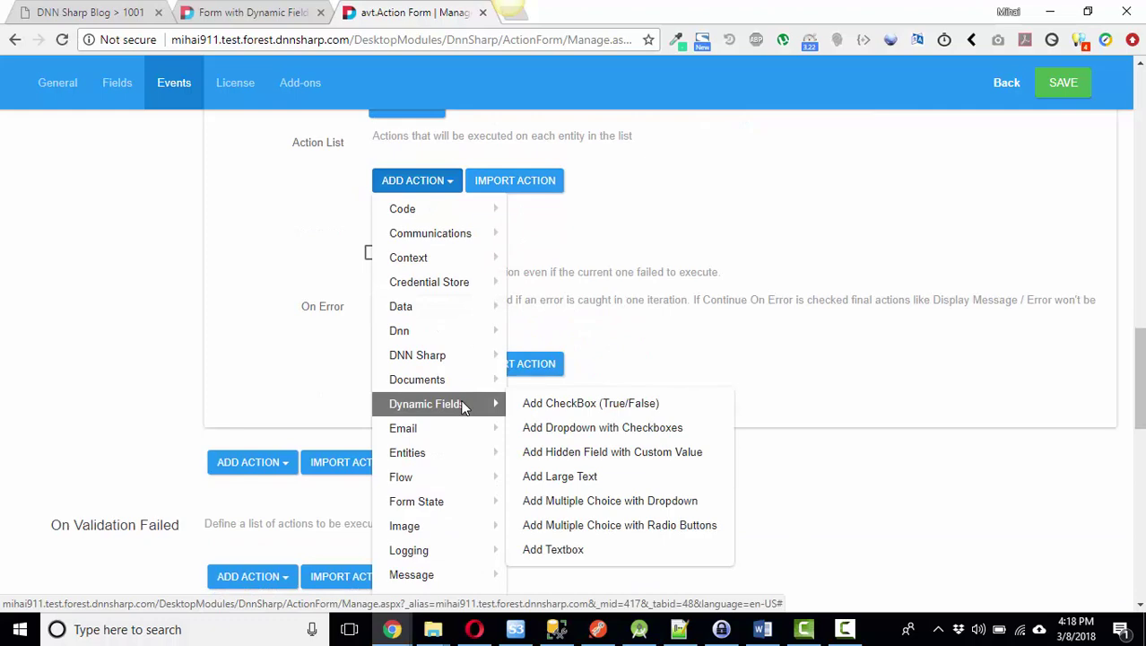
Step: Add an Add Textbox action to the entity loop and tidy the expanded action panels
left_click(575, 550)
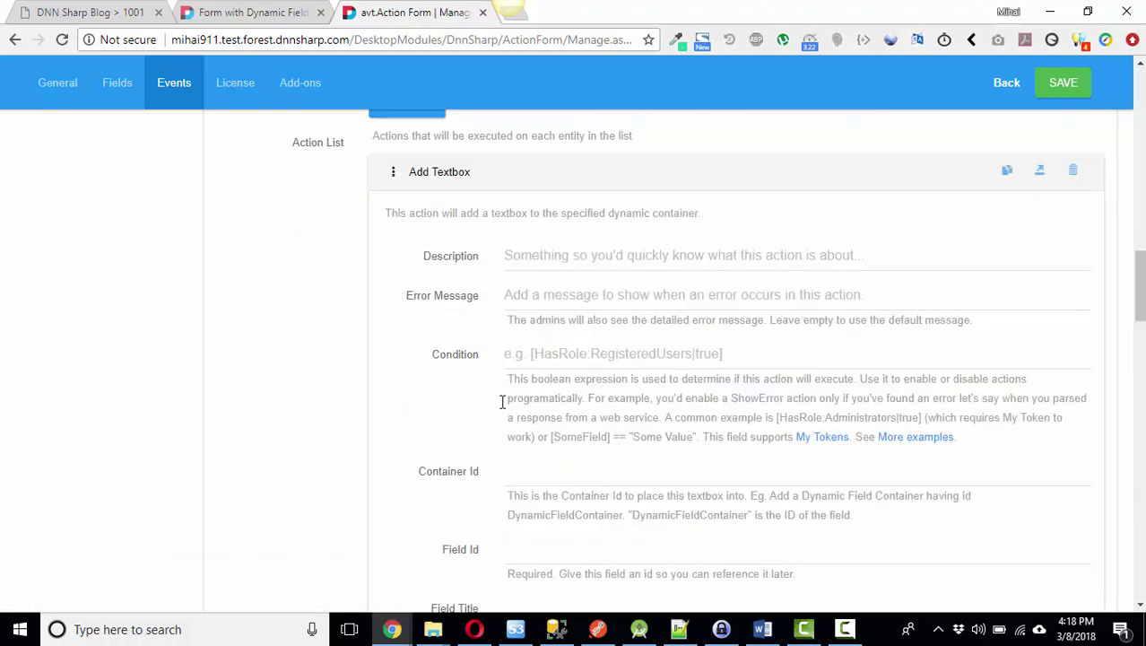
left_click(447, 183)
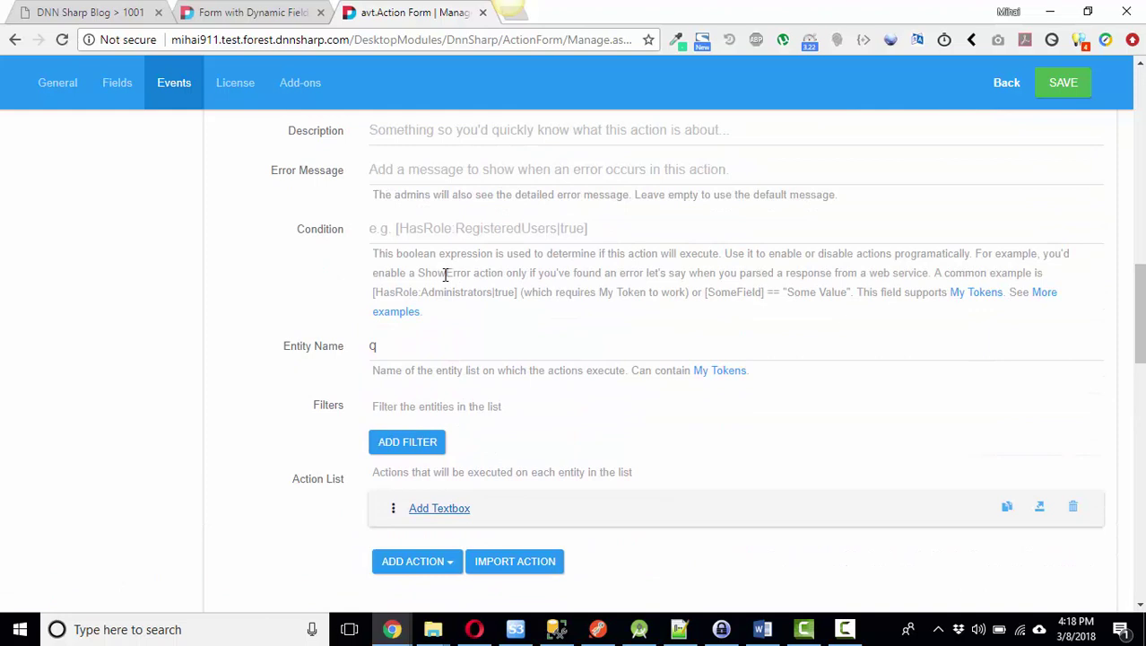
scroll(446, 276, "up", 2)
left_click(296, 195)
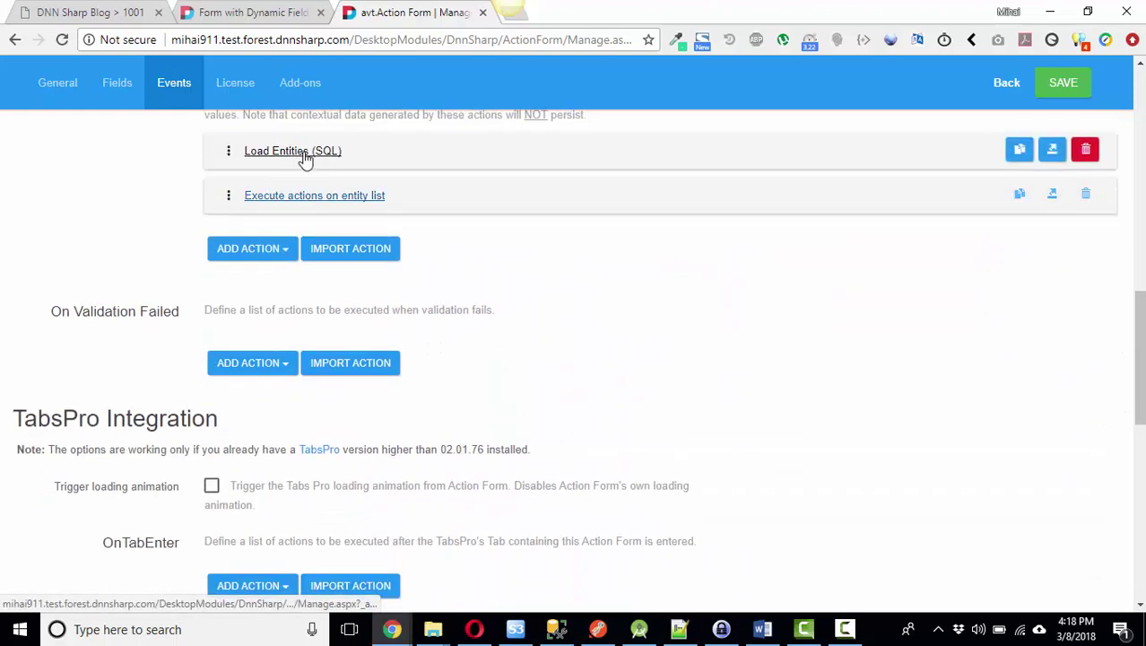
left_click(362, 199)
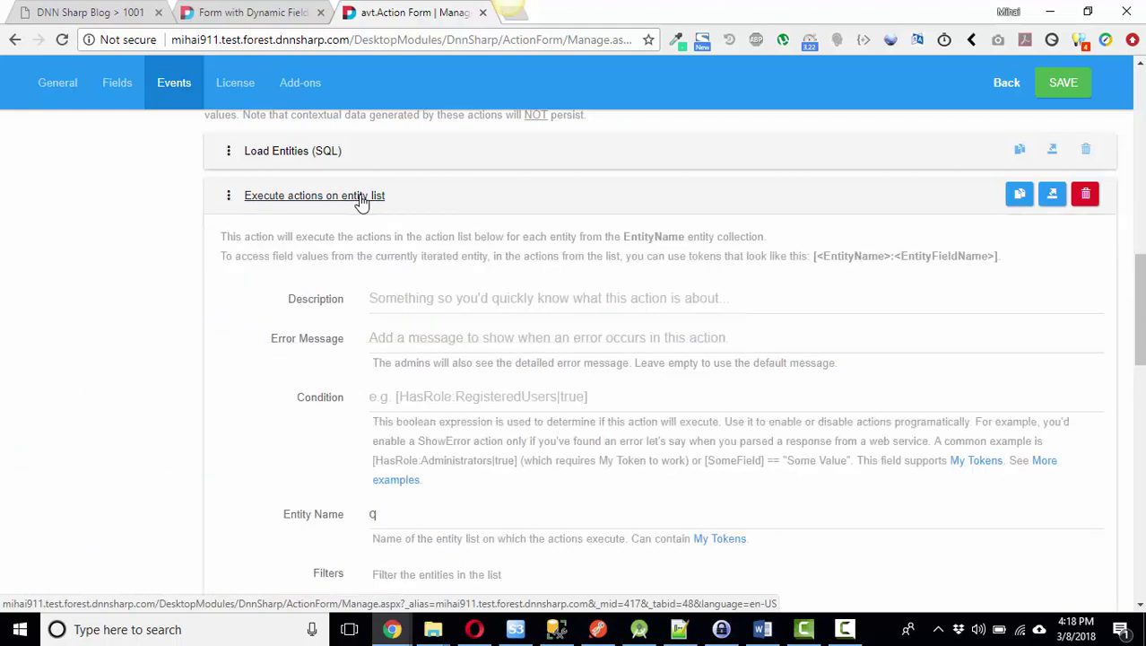
scroll(466, 385, "down", 2)
scroll(465, 385, "down", 2)
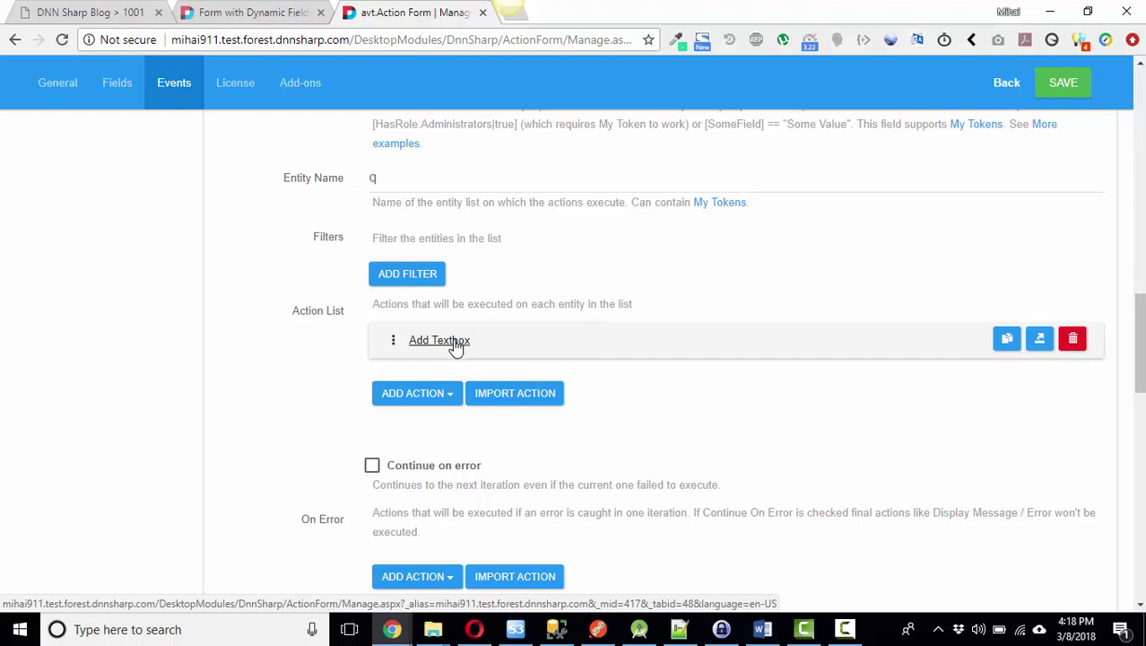
Step: Set the Add Textbox action's Container Id to 'Question' to target the Questions container
left_click(456, 342)
scroll(470, 355, "down", 3)
scroll(530, 350, "down", 1)
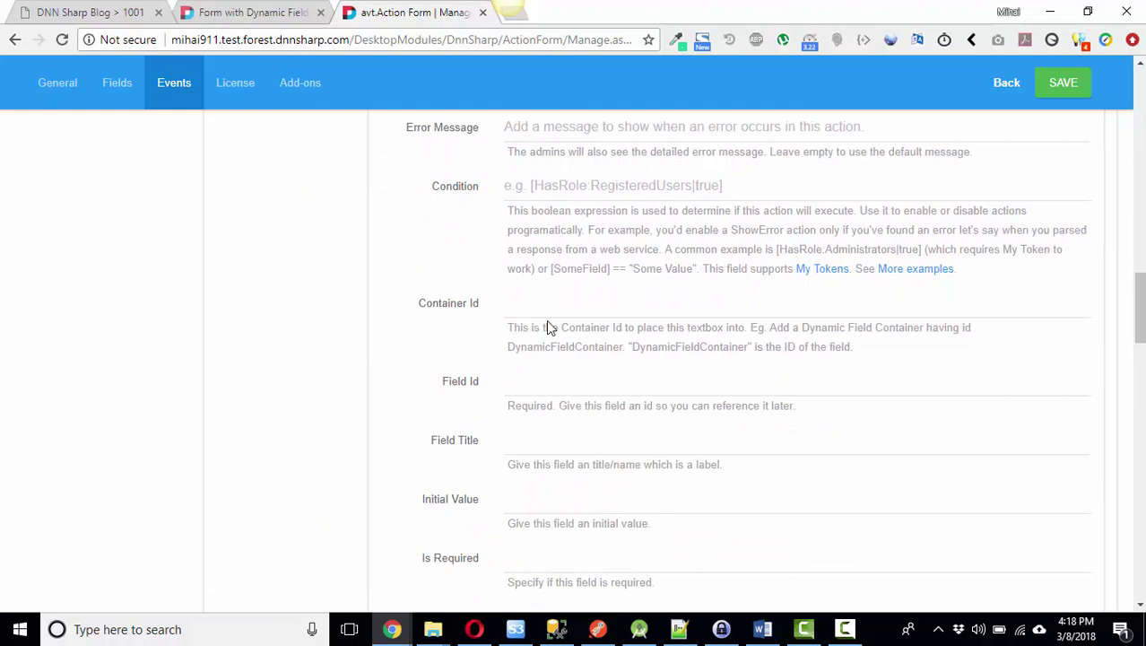
left_click(554, 303)
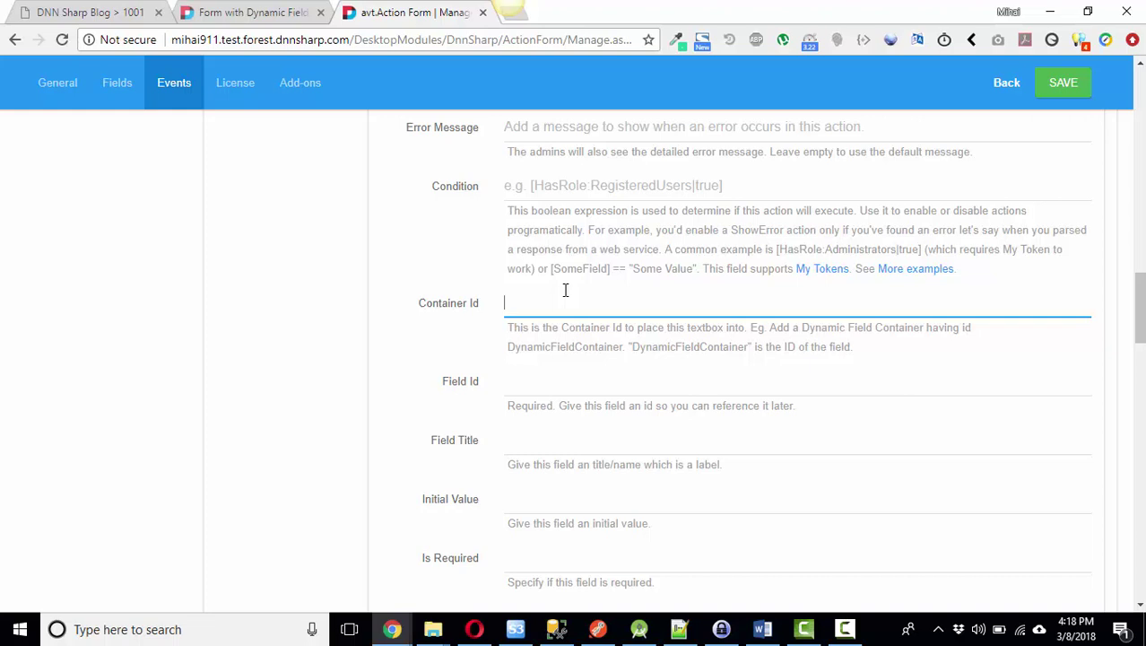
type("Questions")
scroll(502, 302, "up", 20)
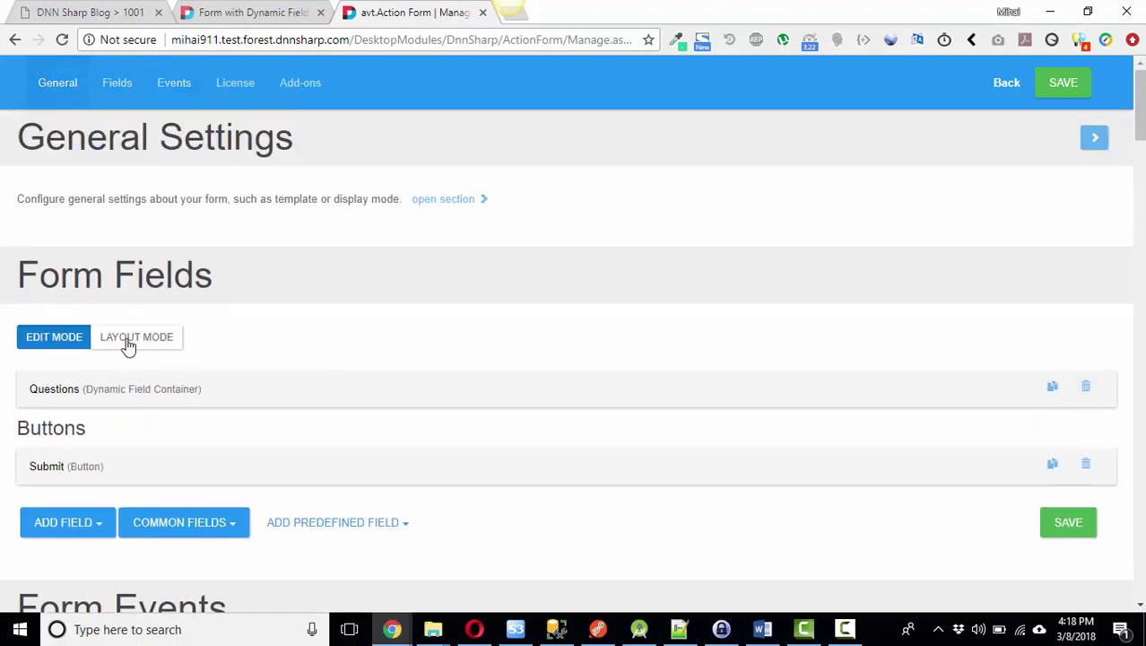
left_click(110, 391)
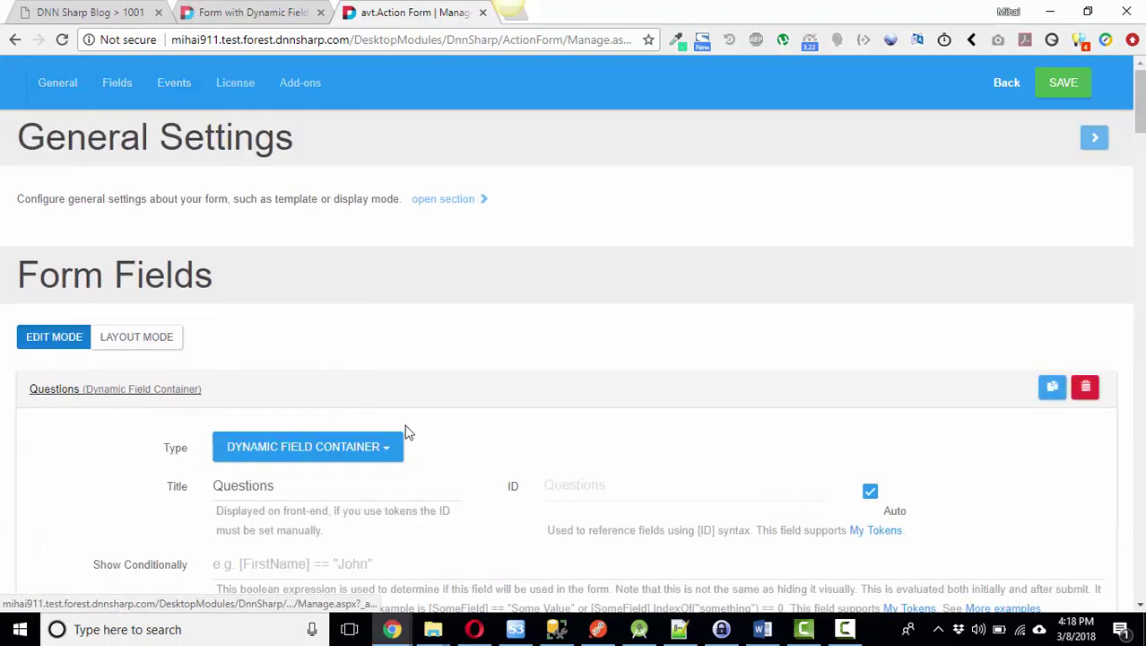
double_click(588, 486)
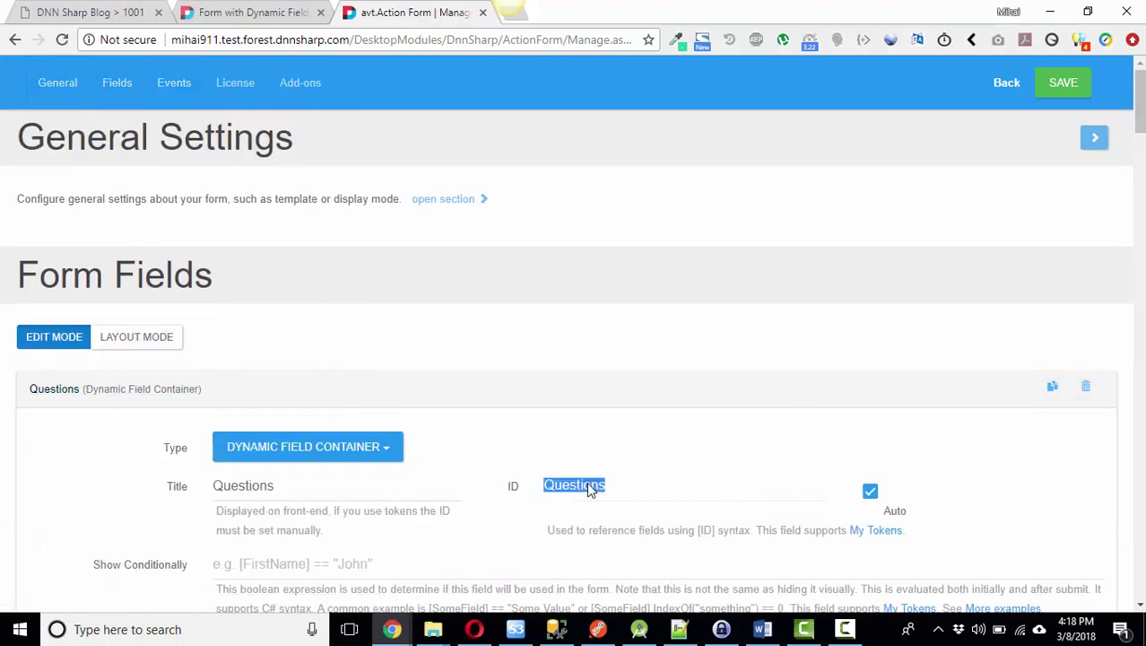
left_click(193, 391)
scroll(473, 379, "down", 3)
scroll(485, 384, "down", 15)
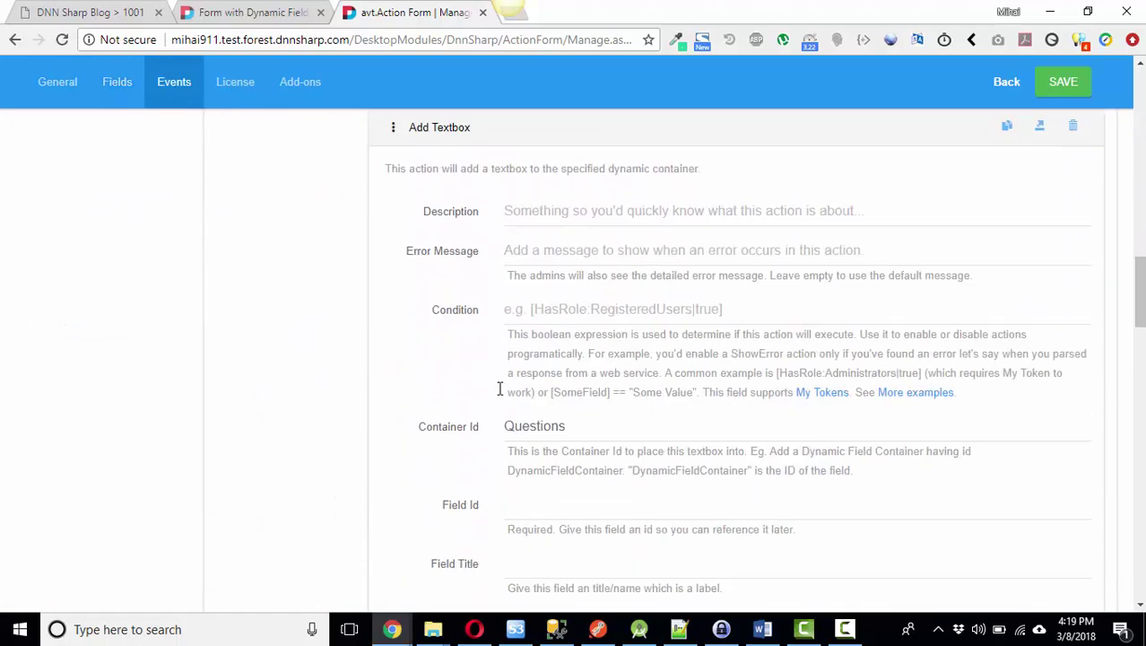
scroll(500, 389, "down", 2)
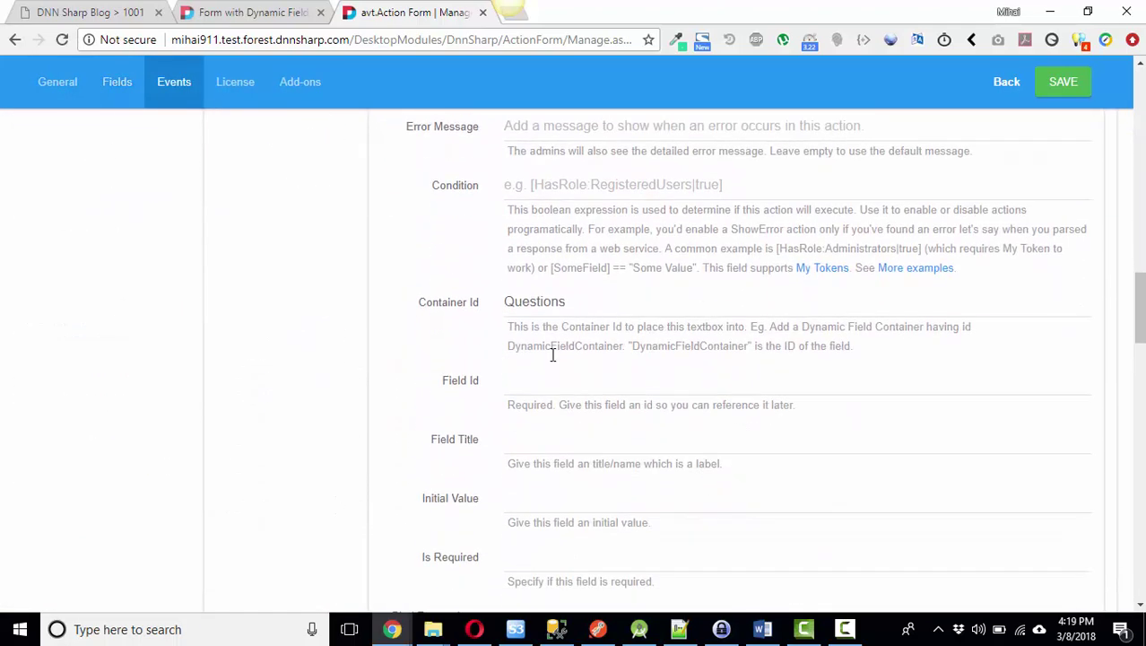
Step: Give the generated textbox Field Id QuestionNr[q:Id] and Field Title [q:Question]
scroll(587, 303, "down", 1)
left_click(583, 296)
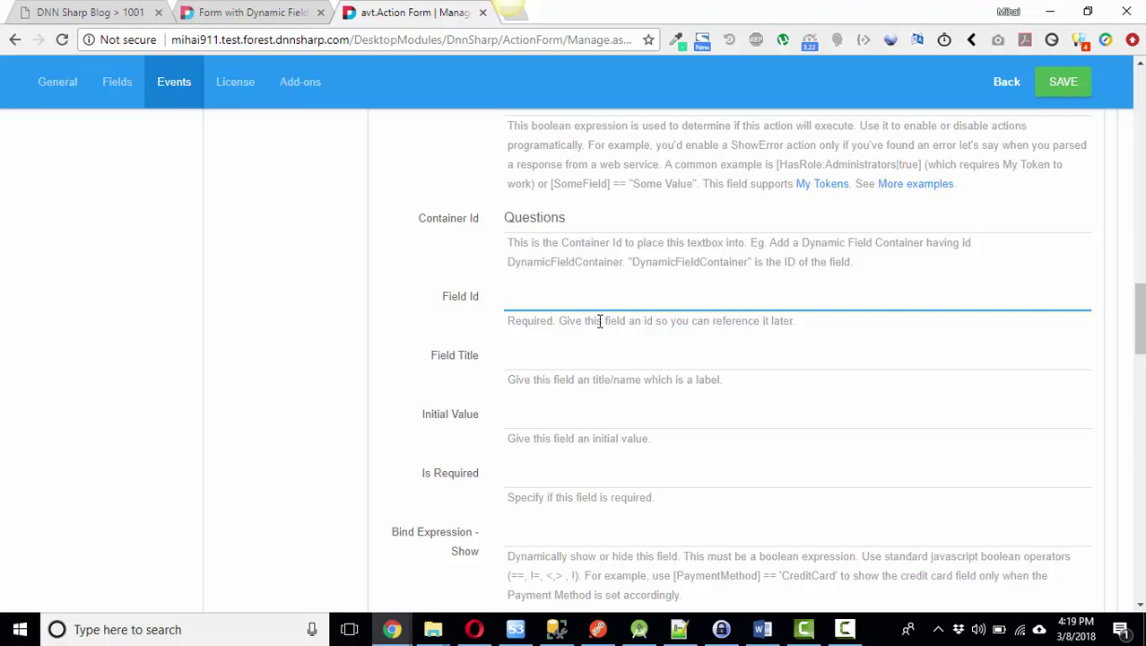
type("Quest")
type("ion")
type("Nr1")
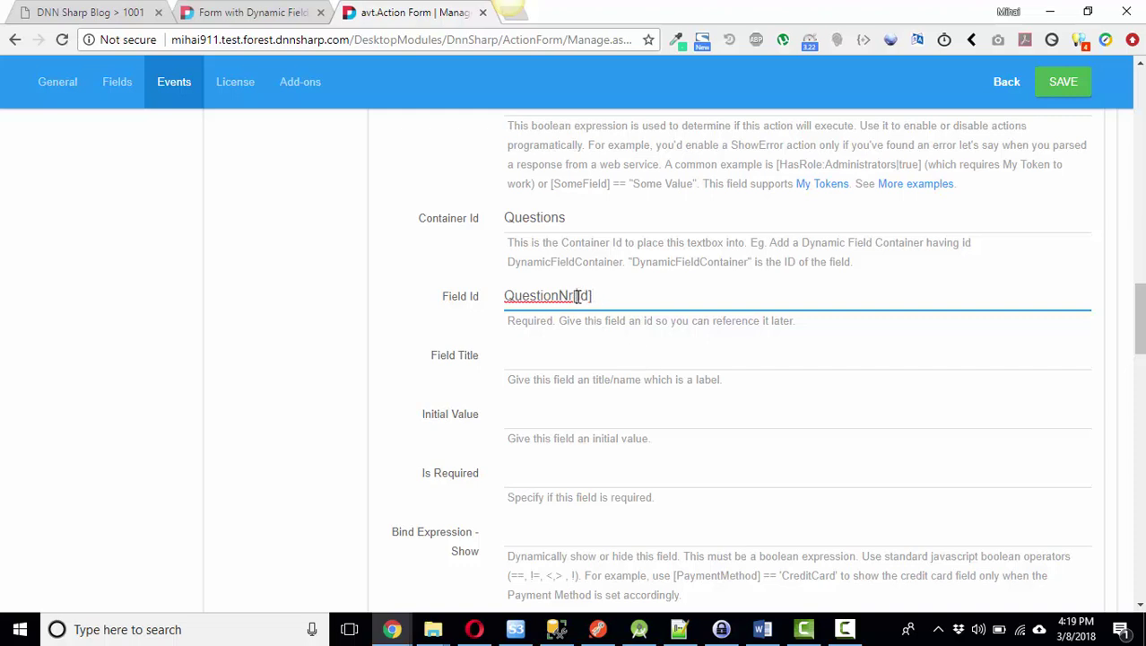
type("q:")
left_click_drag(577, 296, 586, 297)
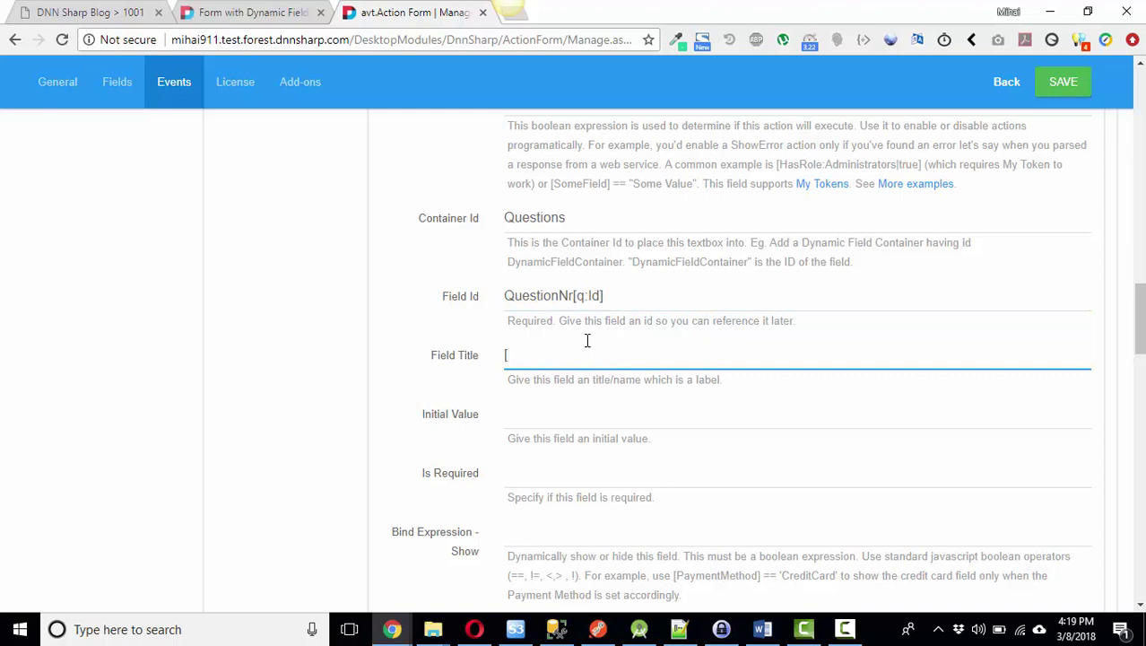
type("[q:Question")
Step: Set Is Required to true and collapse the Add Textbox action
scroll(653, 386, "down", 2)
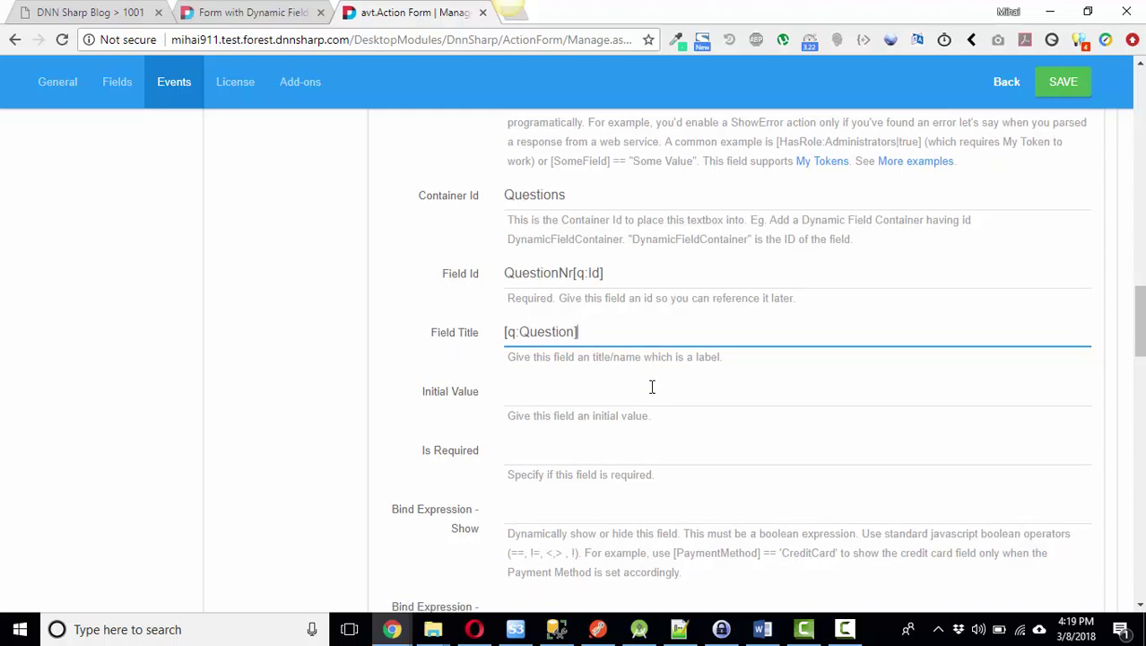
left_click(556, 304)
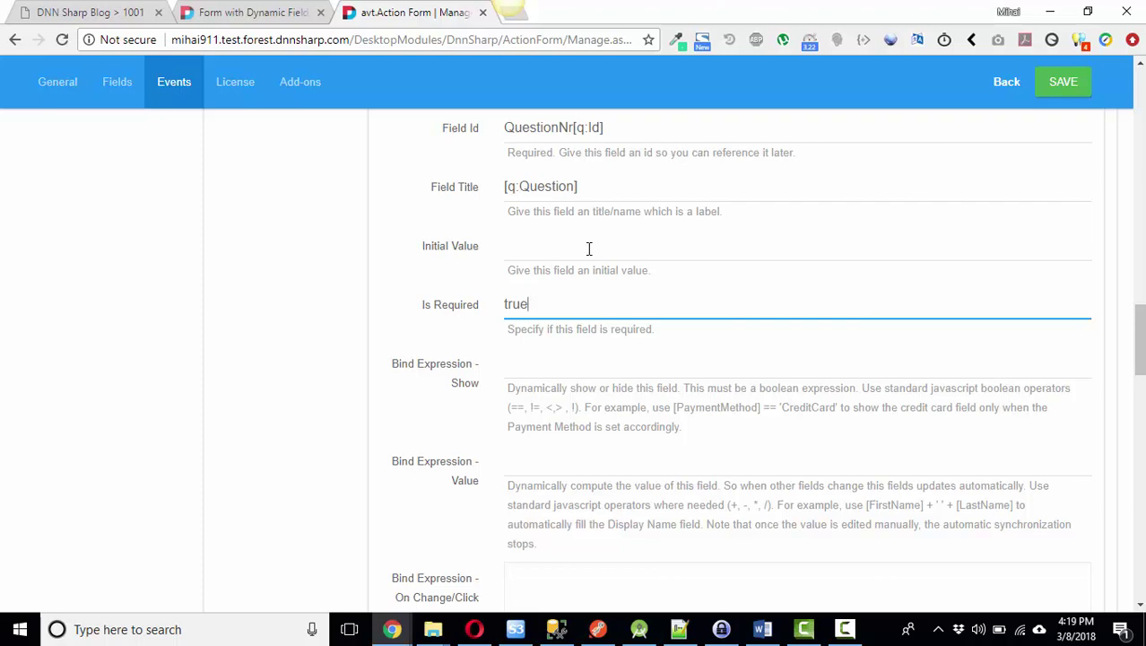
scroll(565, 360, "down", 3)
scroll(552, 259, "up", 2)
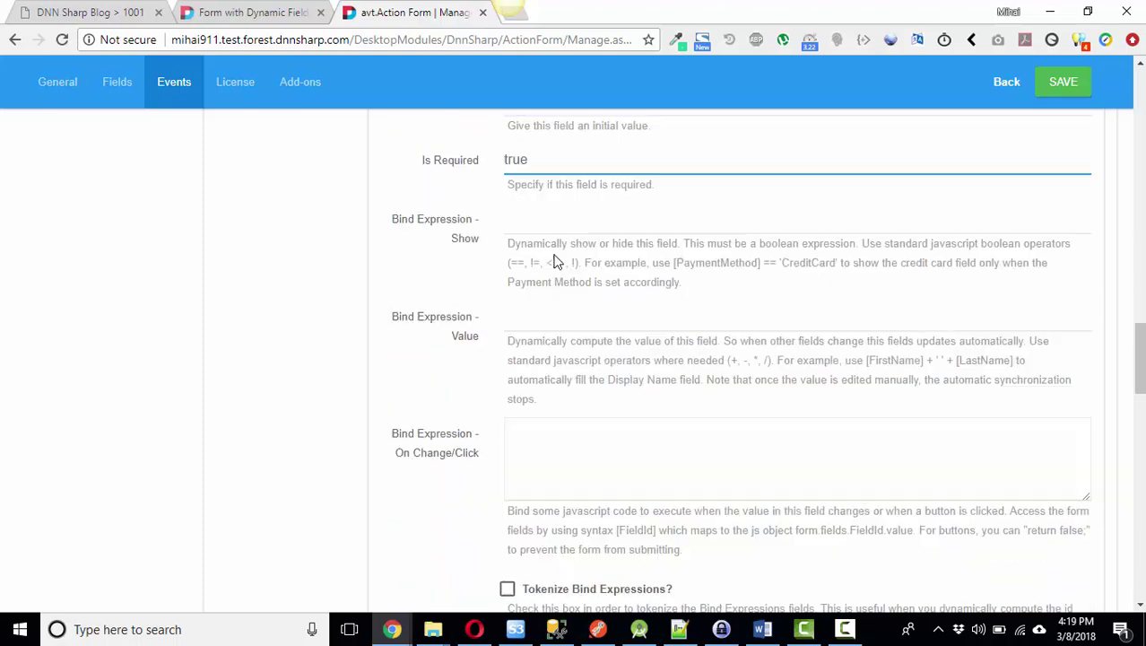
scroll(559, 305, "down", 3)
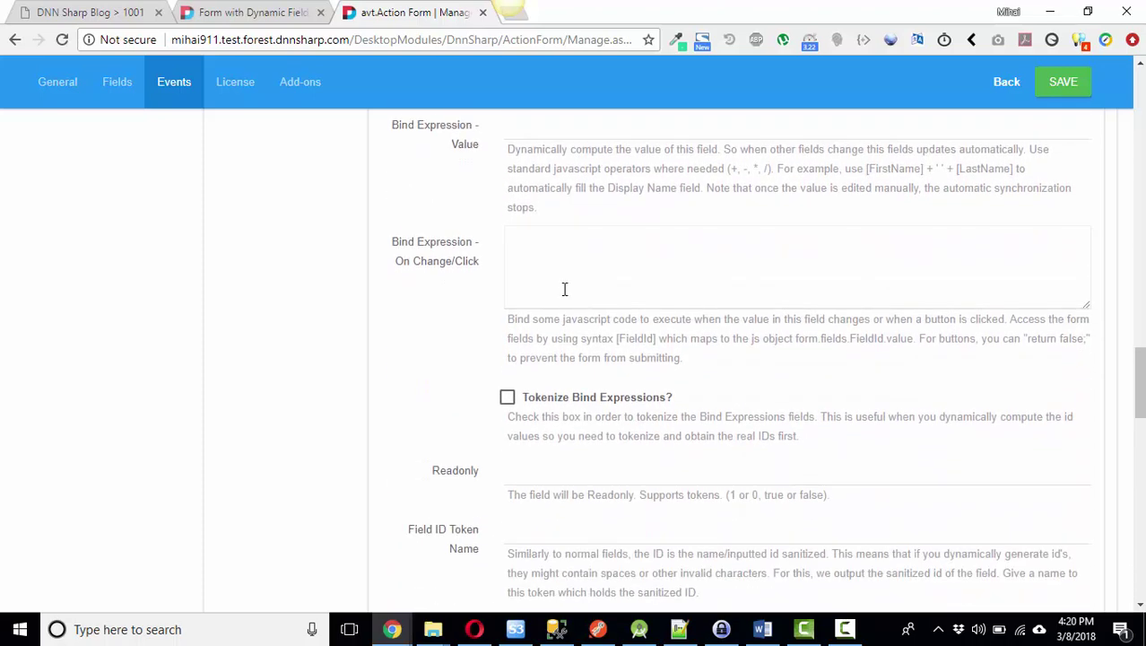
scroll(565, 295, "down", 1)
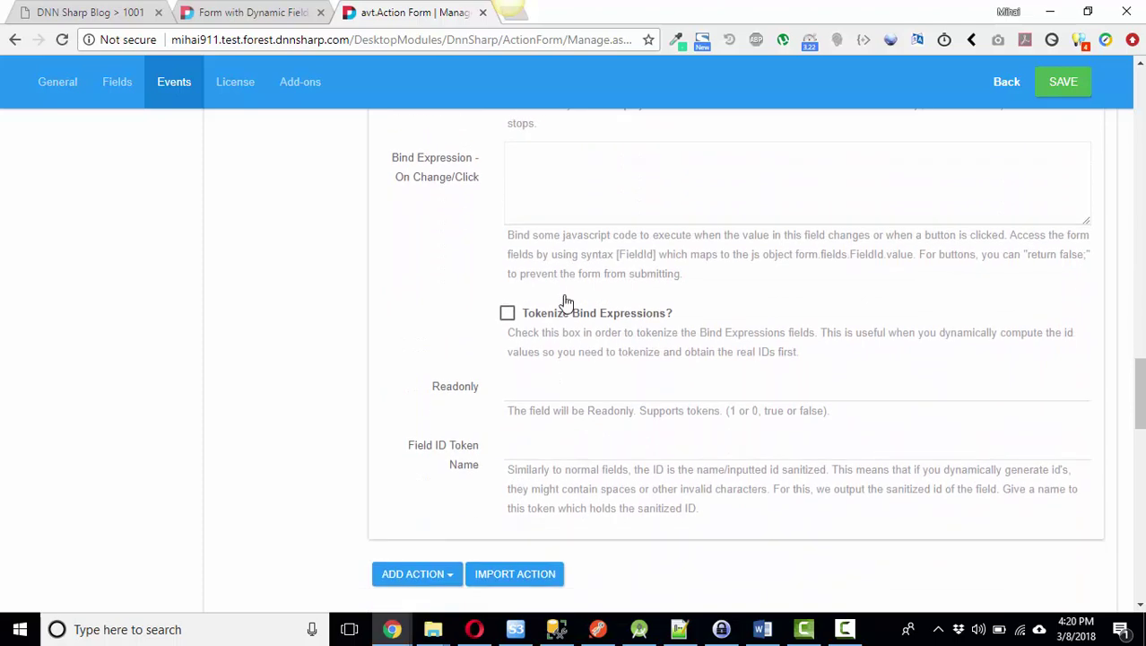
scroll(565, 295, "up", 2)
scroll(565, 296, "up", 5)
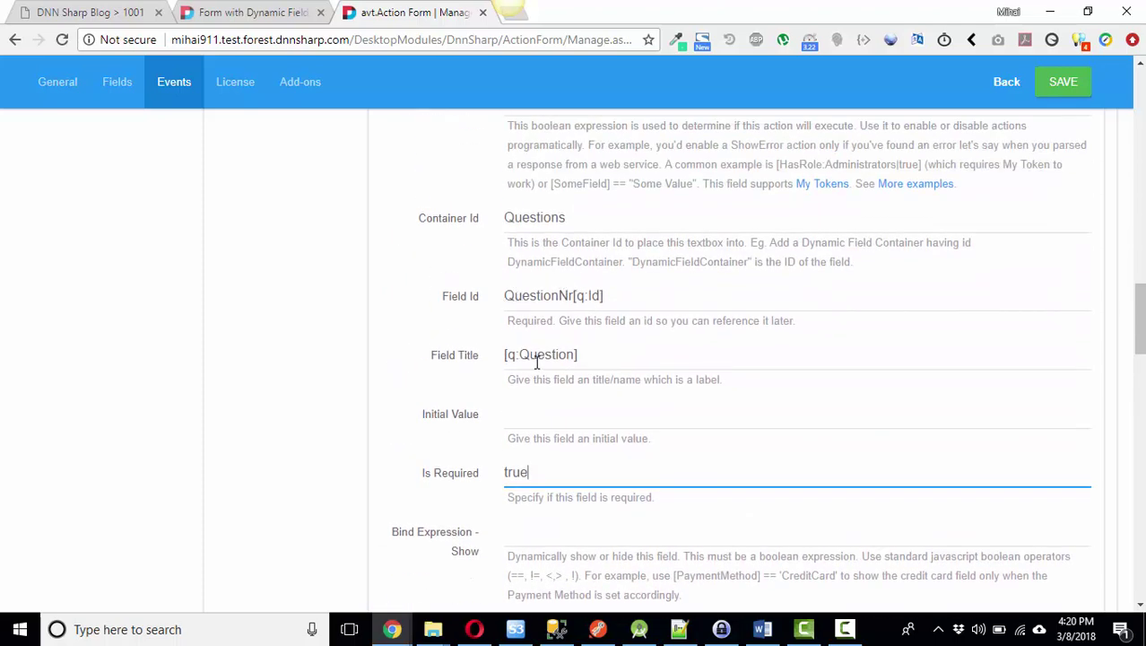
scroll(539, 361, "up", 4)
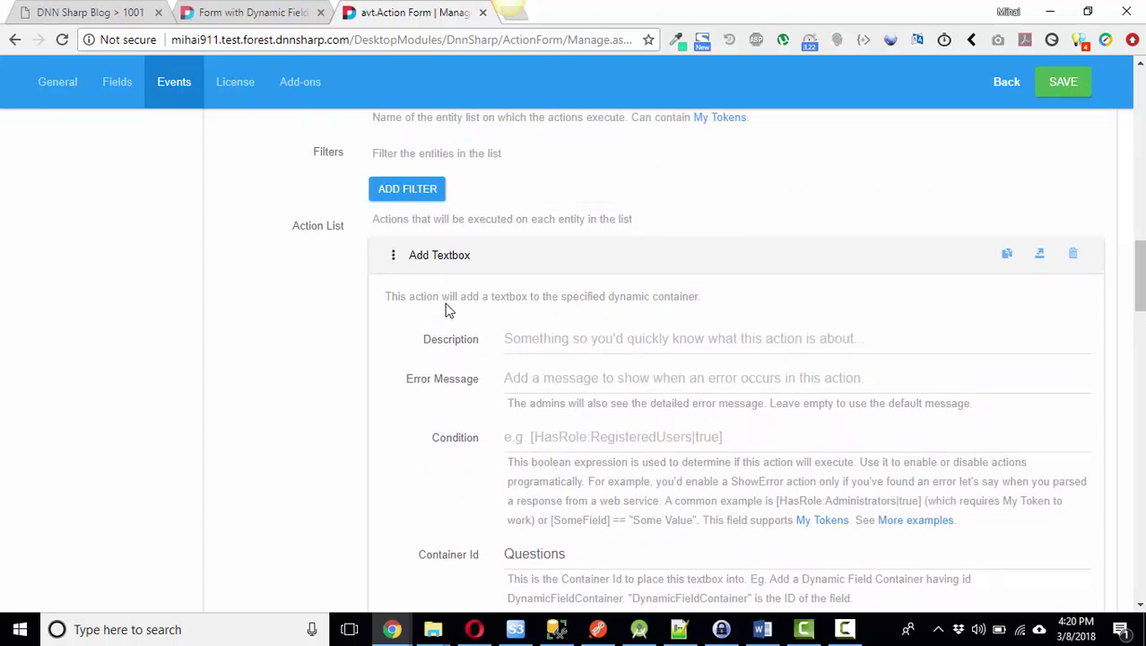
left_click(437, 257)
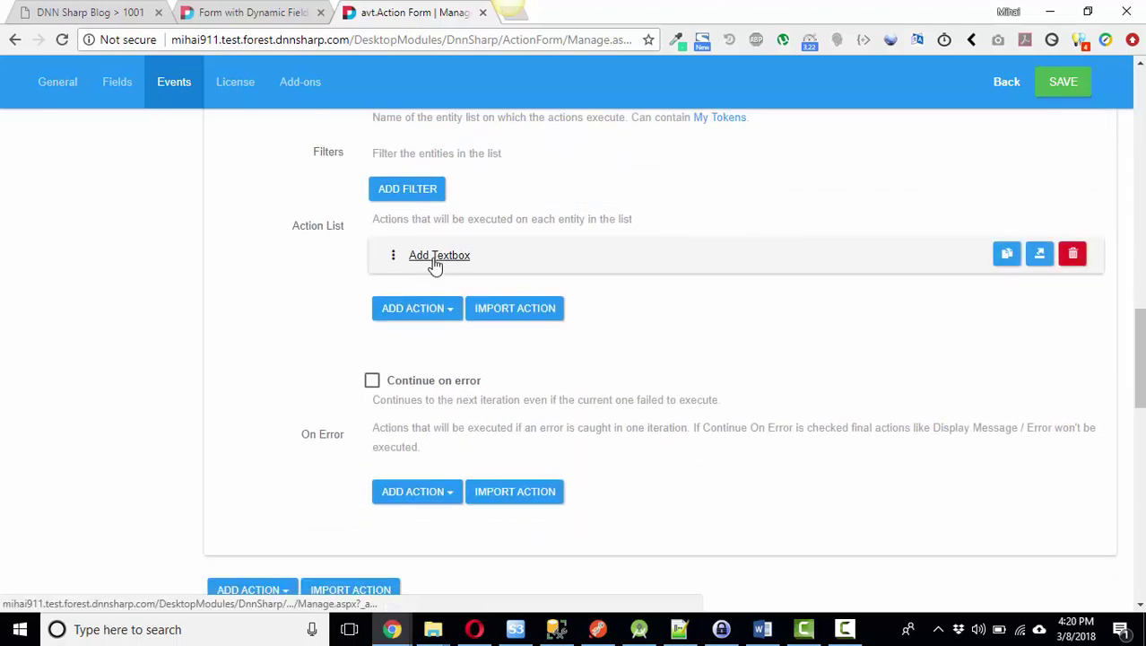
Step: Save the form configuration and reload the live Dynamic Fields page
left_click(1061, 83)
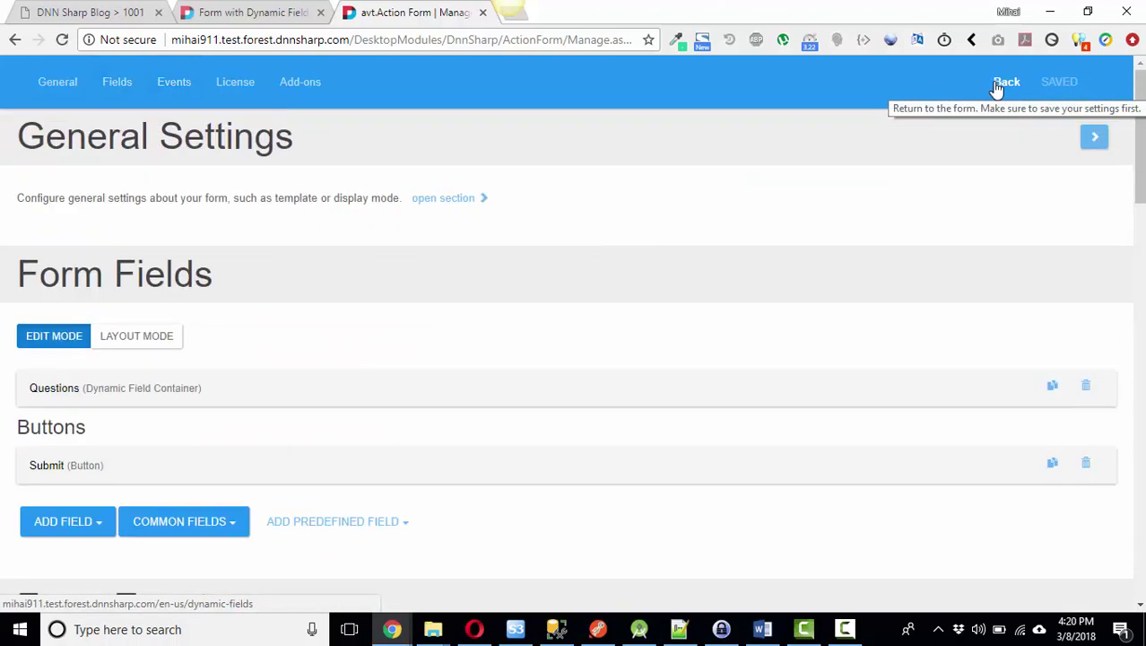
left_click(247, 13)
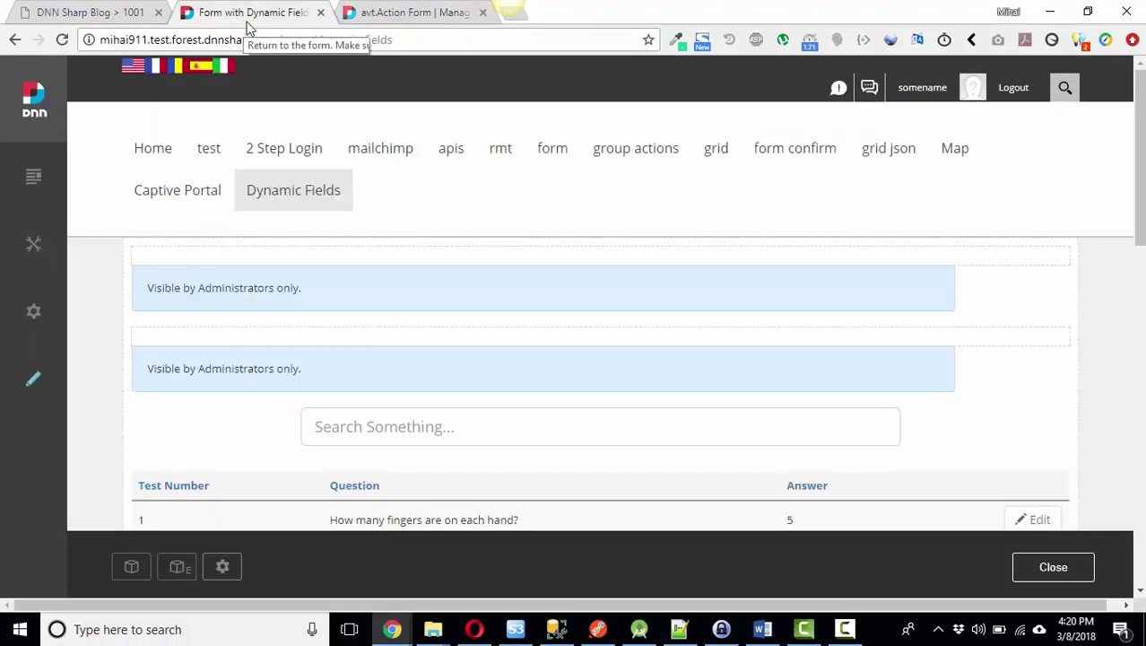
left_click(62, 40)
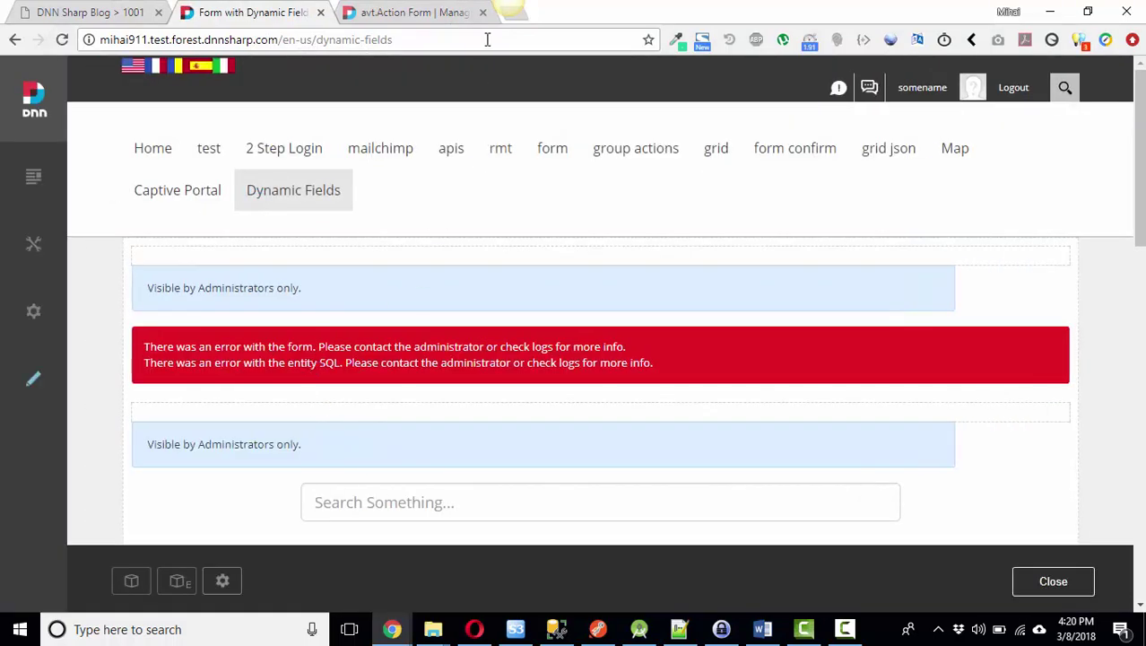
Step: Load the quiz page with ?TID=1 appended to the address
left_click(482, 45)
type("?TID")
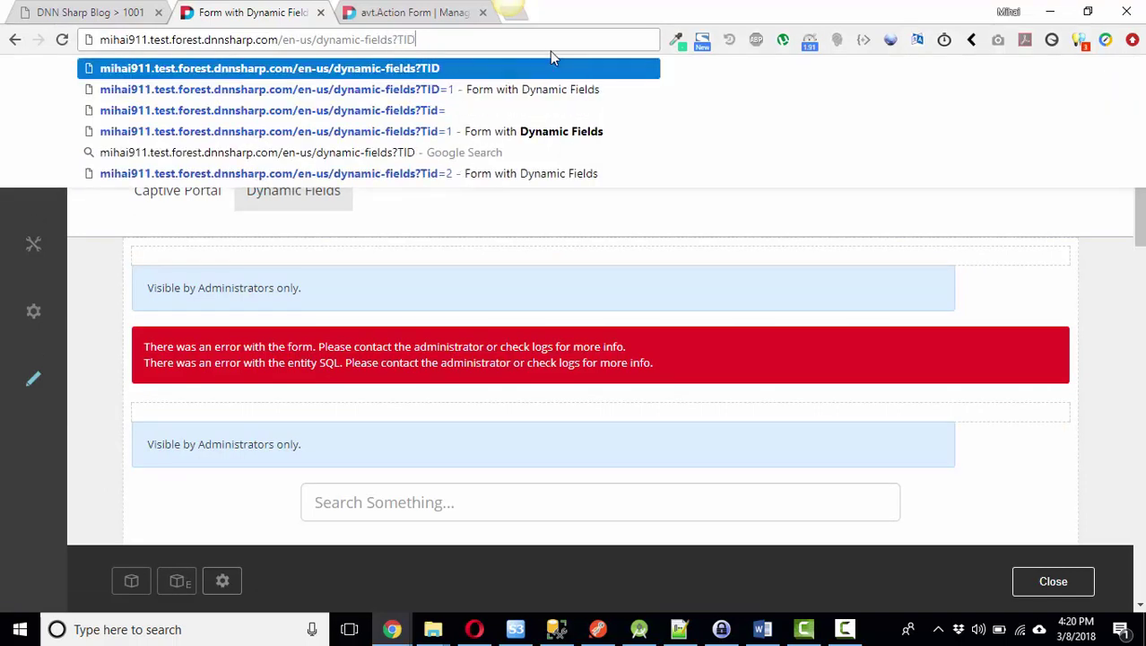
type("=1")
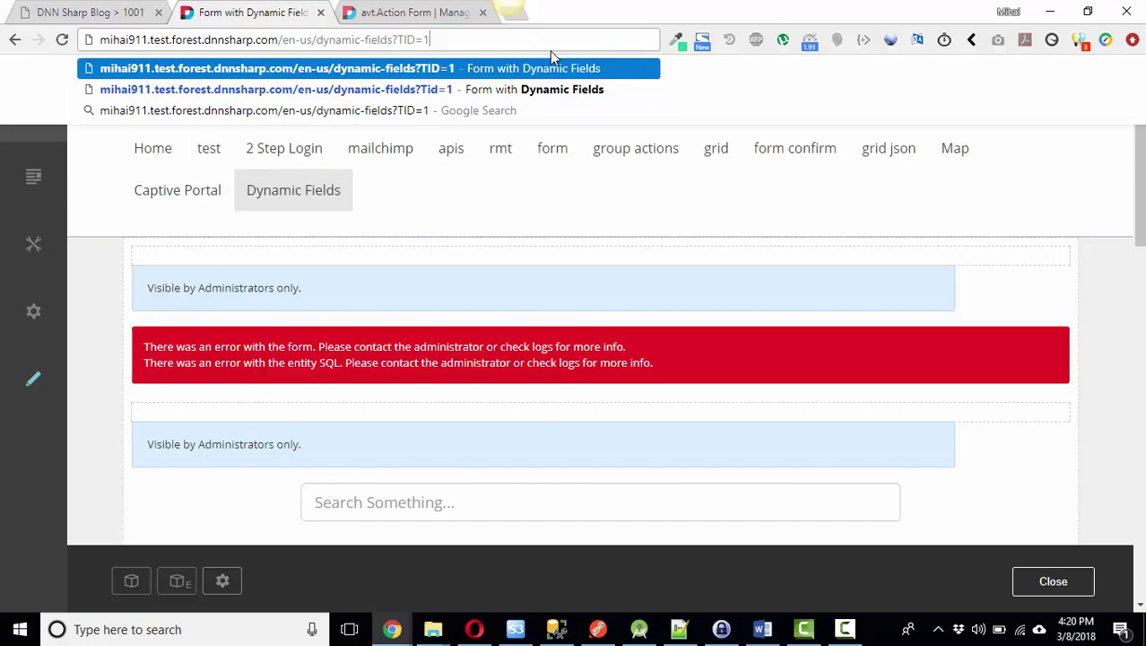
key("Return")
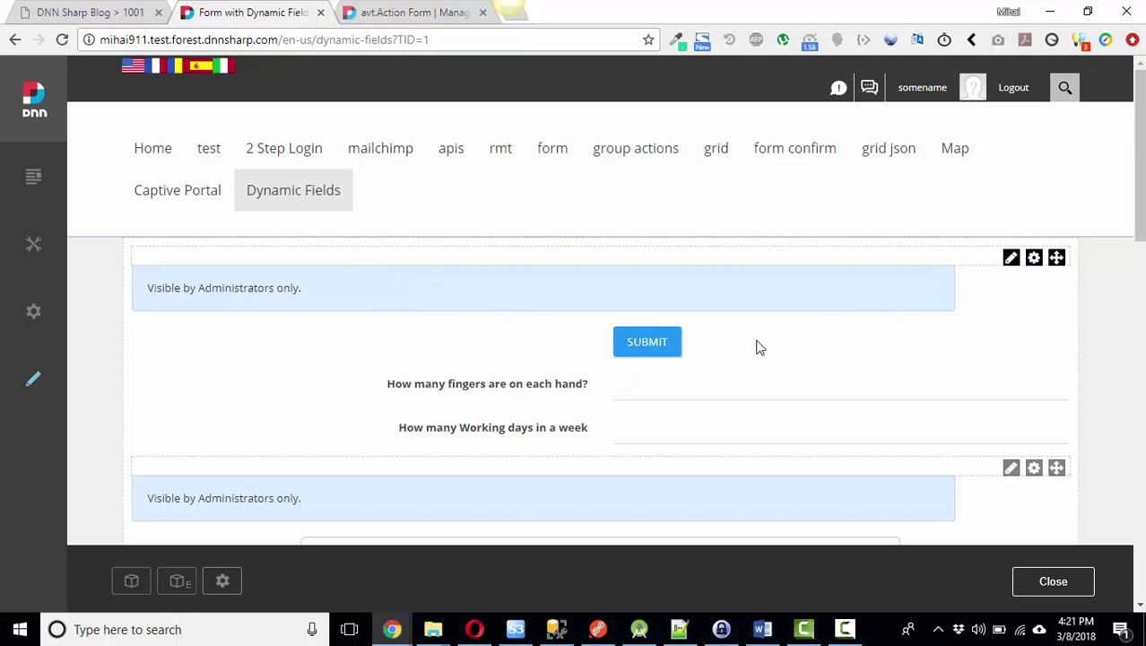
Step: Change the January question's Test Number from 2 to 1 and save the row
scroll(619, 359, "down", 1)
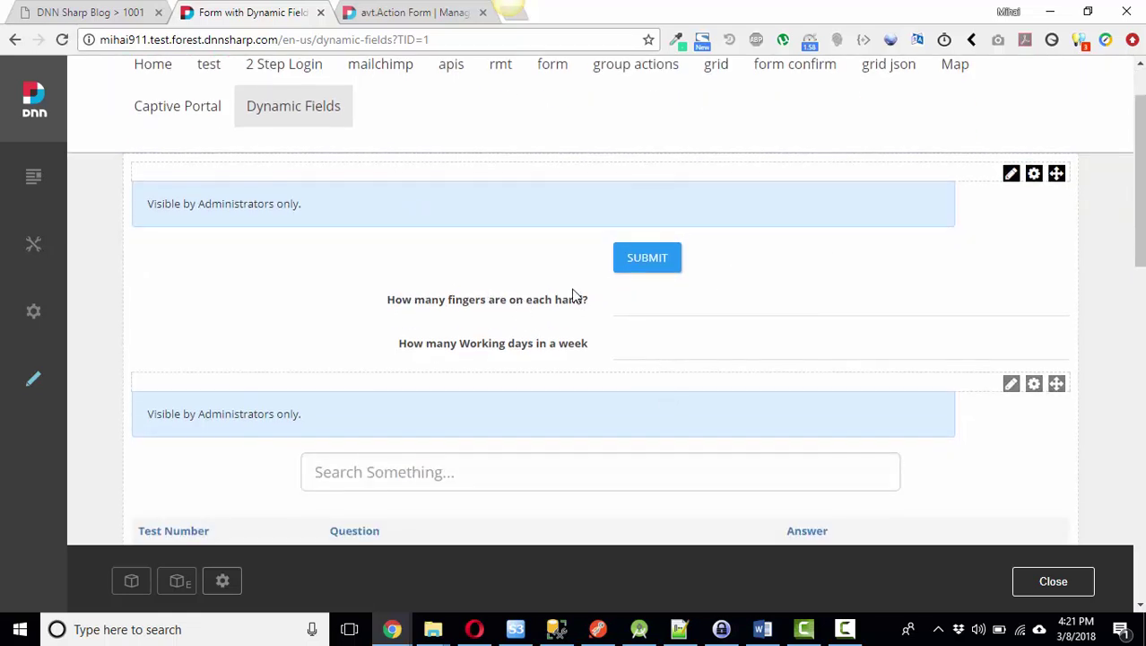
scroll(560, 281, "down", 3)
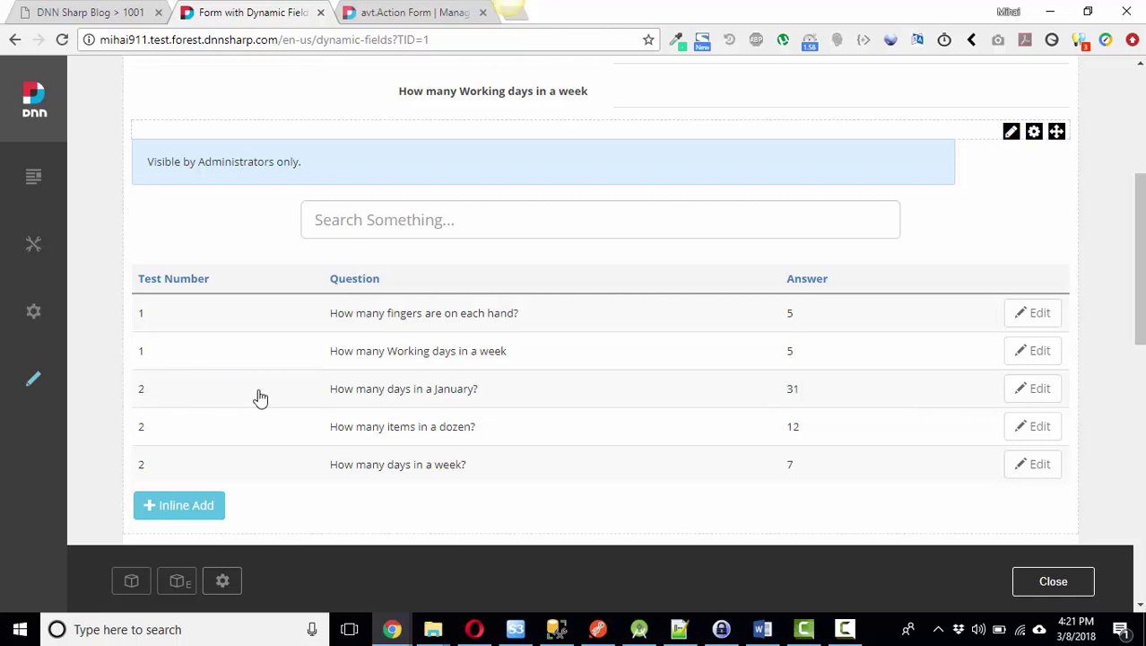
left_click(1027, 389)
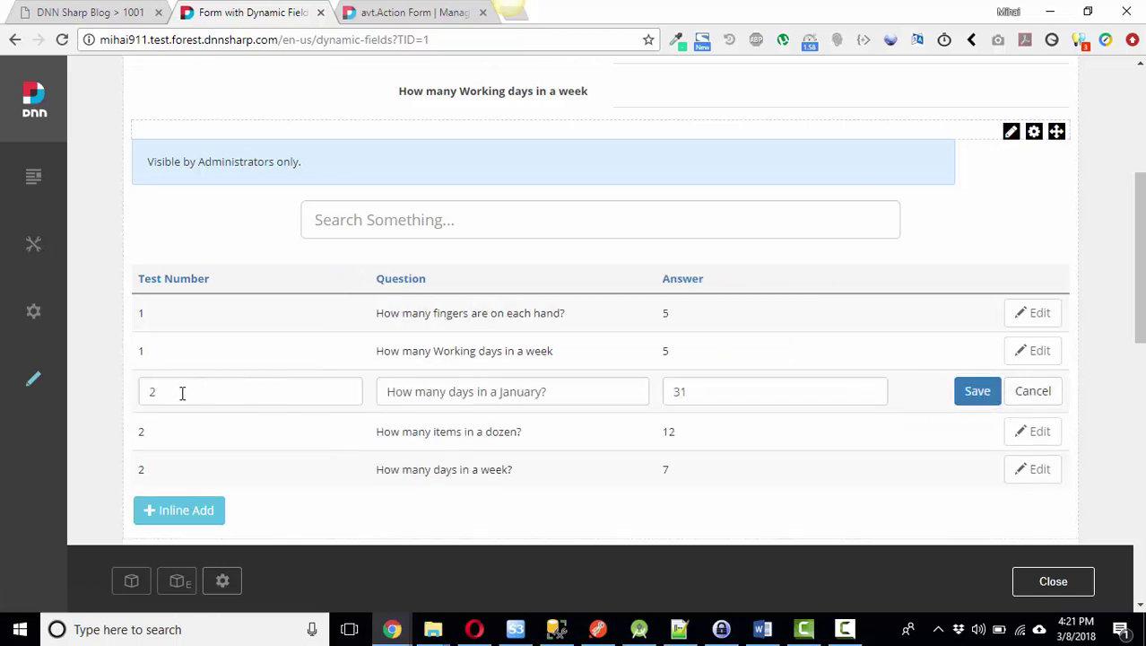
left_click(182, 393)
key("BackSpace")
type("1")
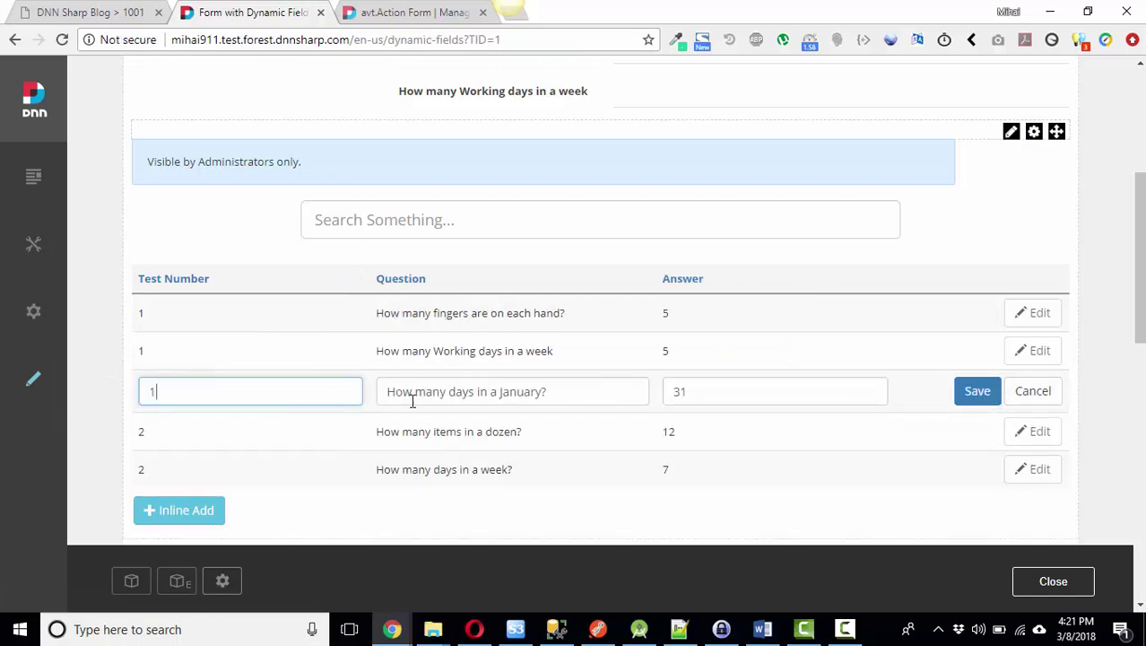
left_click(982, 394)
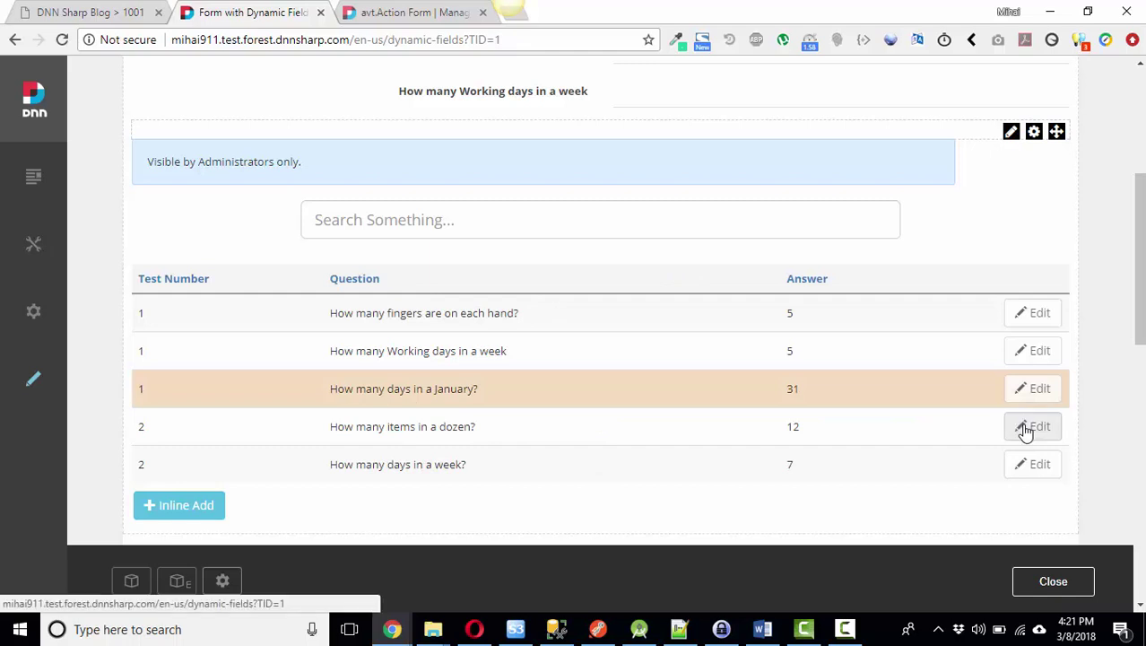
Step: Set Test Number 1 on the dozen and days-in-a-week question rows
left_click(1025, 431)
left_click_drag(145, 431, 87, 441)
type("1")
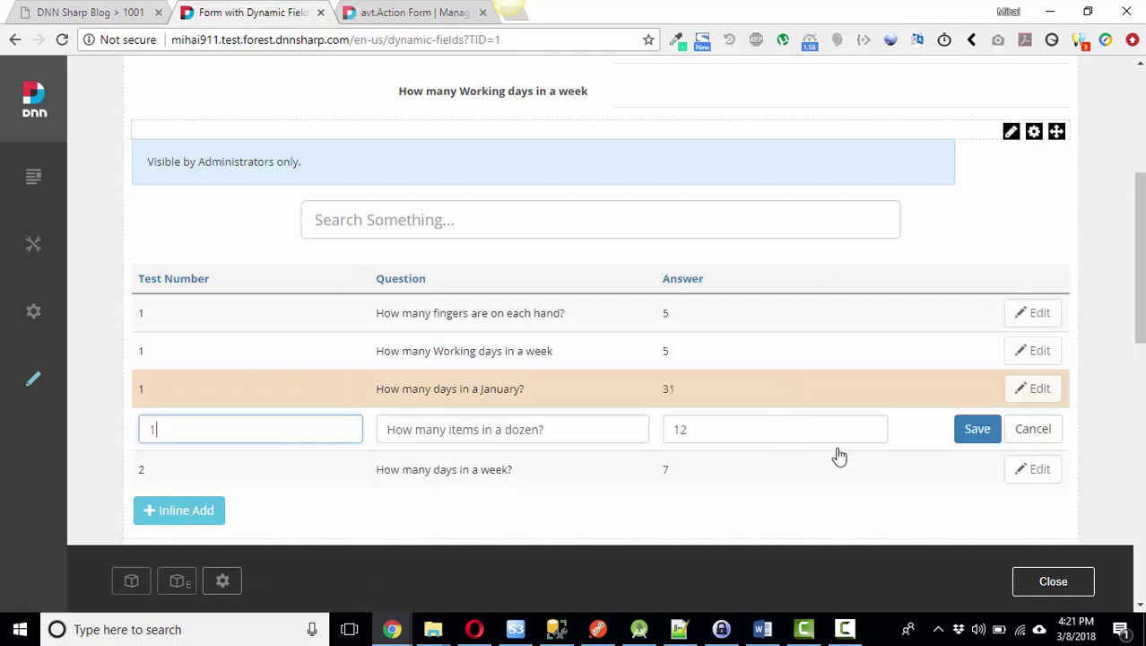
left_click(964, 434)
left_click(1032, 467)
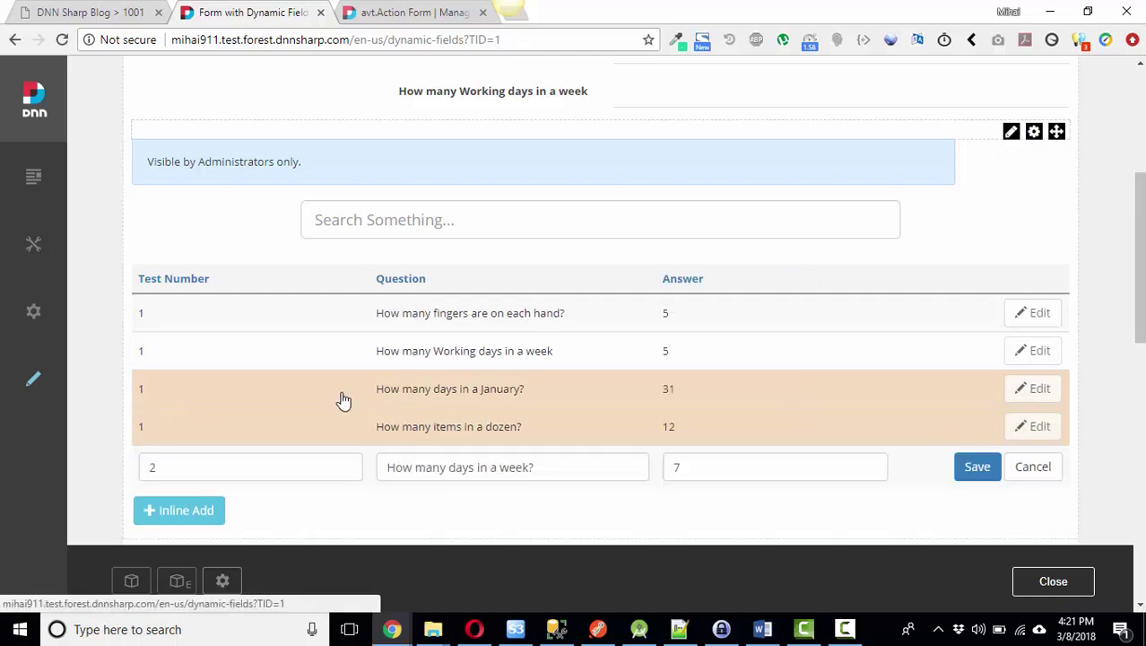
left_click_drag(235, 468, 145, 468)
type("1")
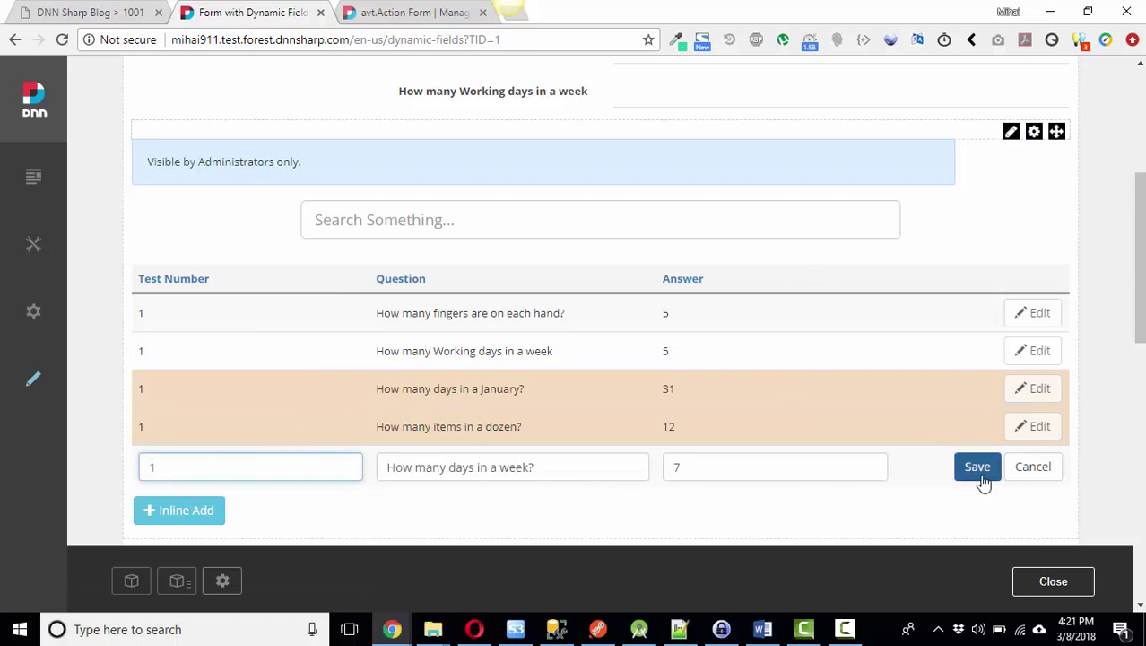
left_click(978, 467)
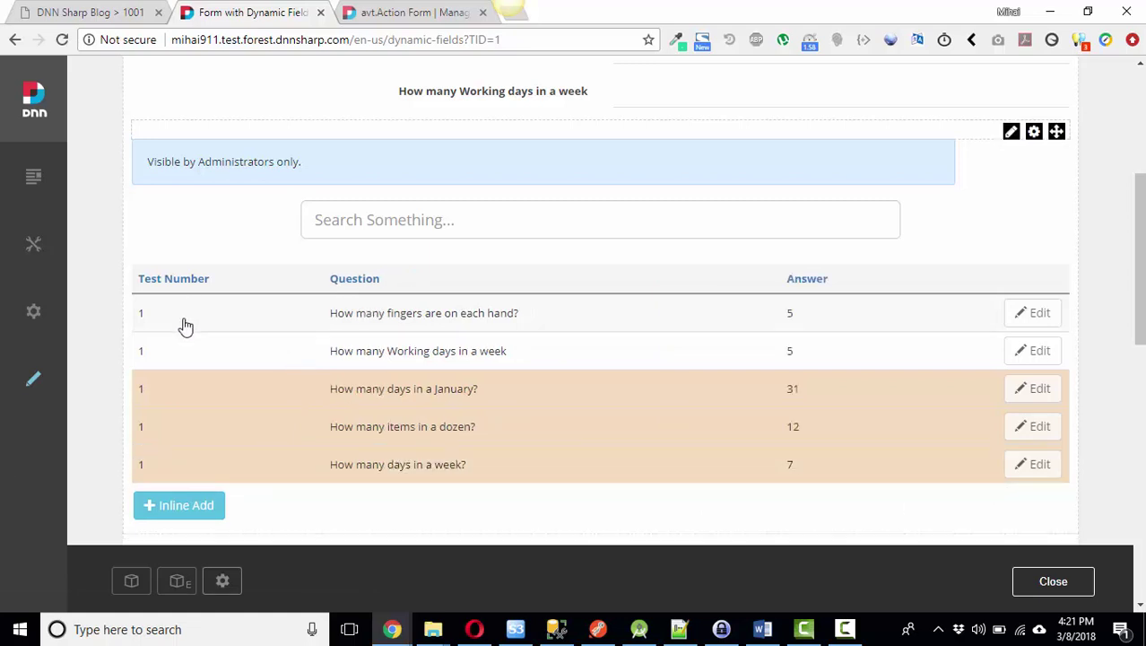
scroll(464, 353, "up", 3)
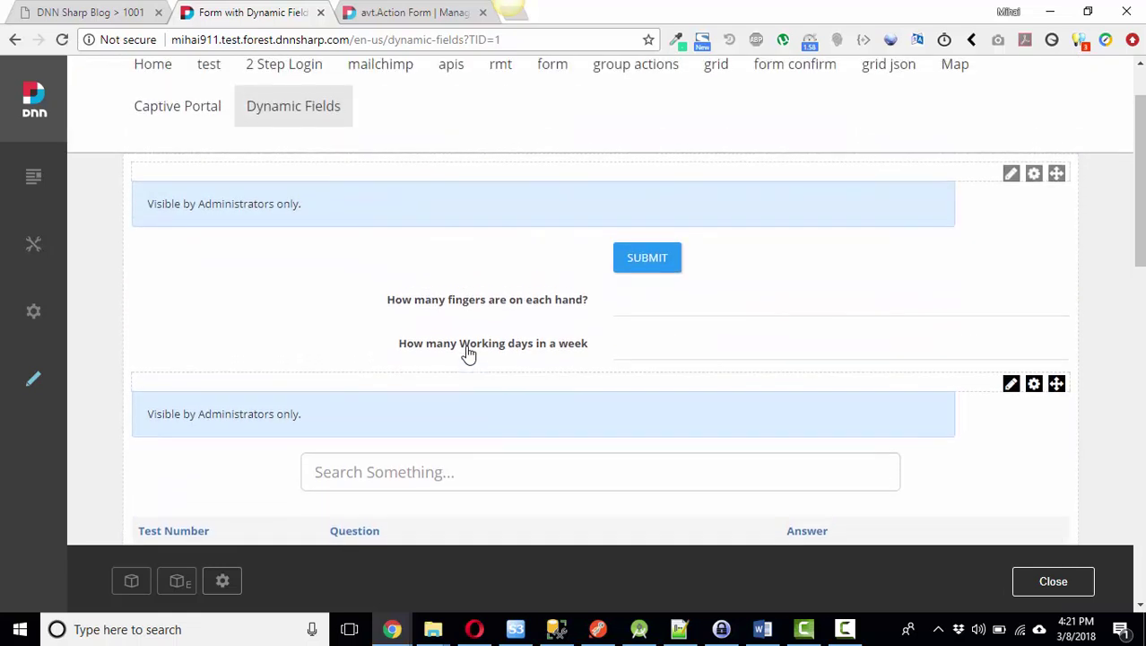
scroll(467, 354, "up", 1)
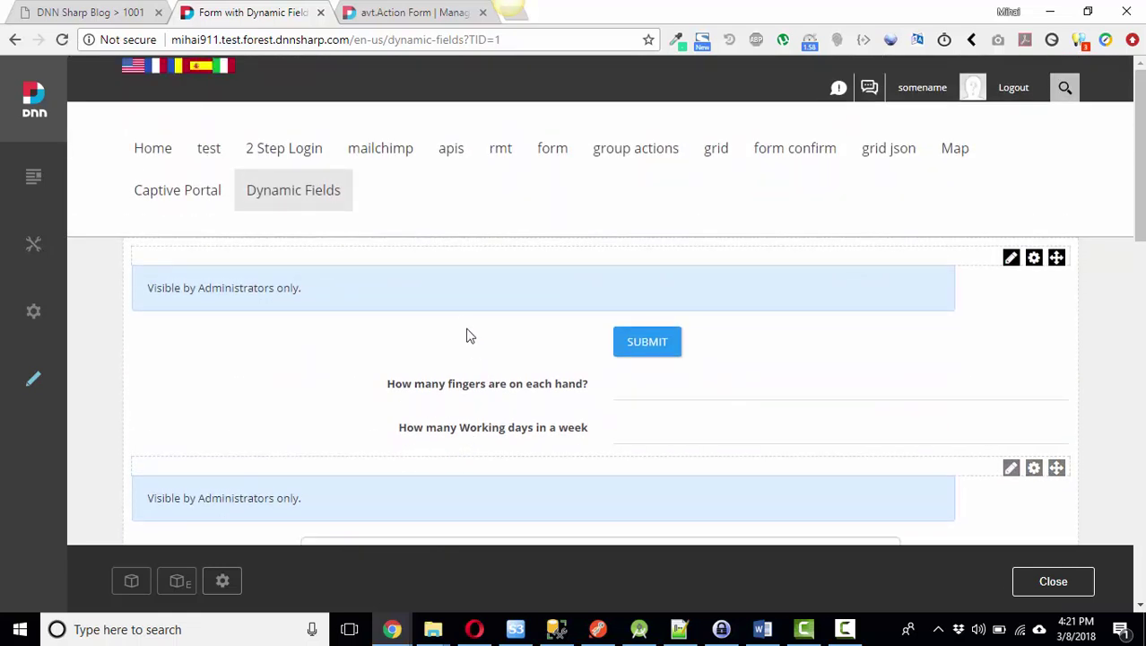
Step: Reload the TID=1 quiz page
left_click(556, 40)
left_click(564, 39)
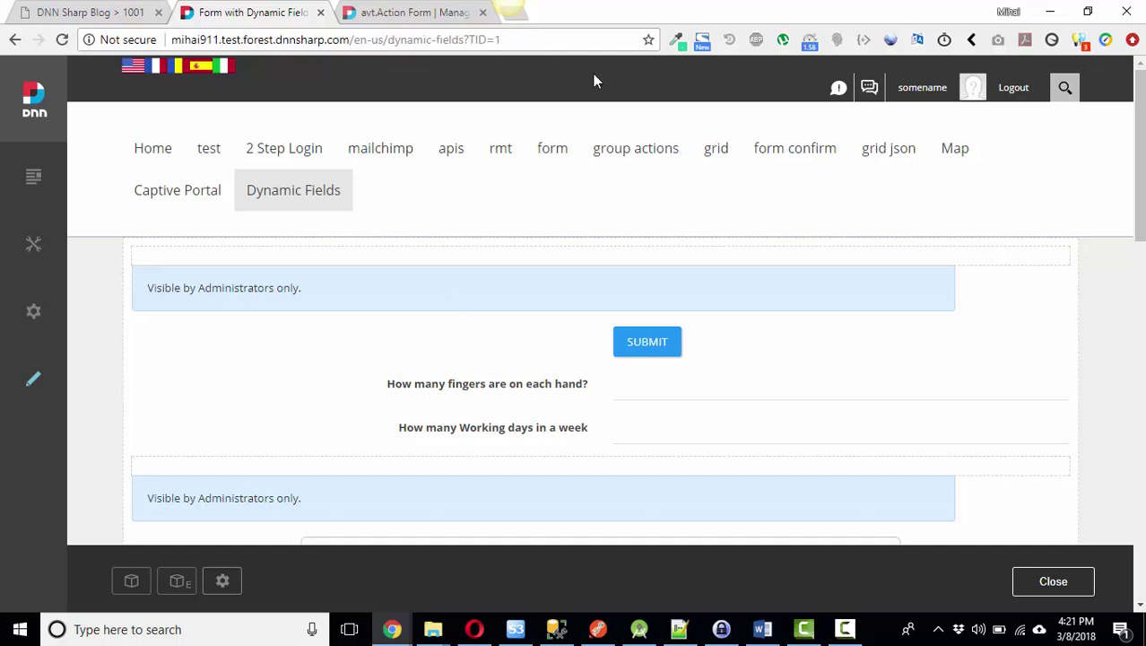
key("Return")
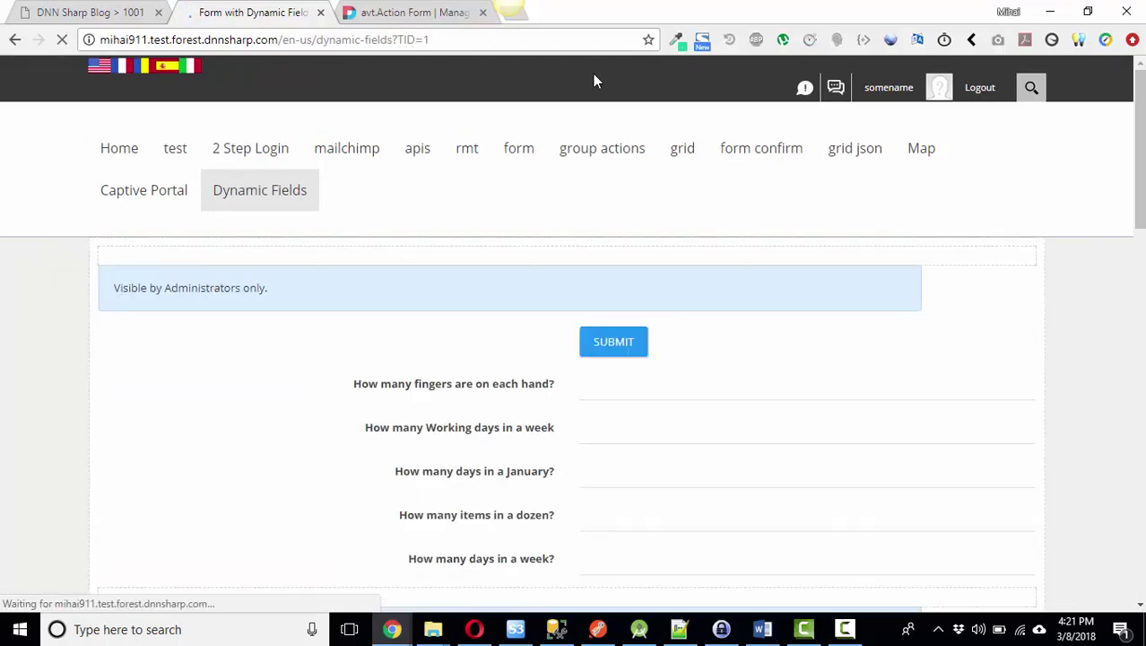
Step: Test the five answer fields, typing sample text 'fd' and 'fgn'
scroll(576, 261, "down", 3)
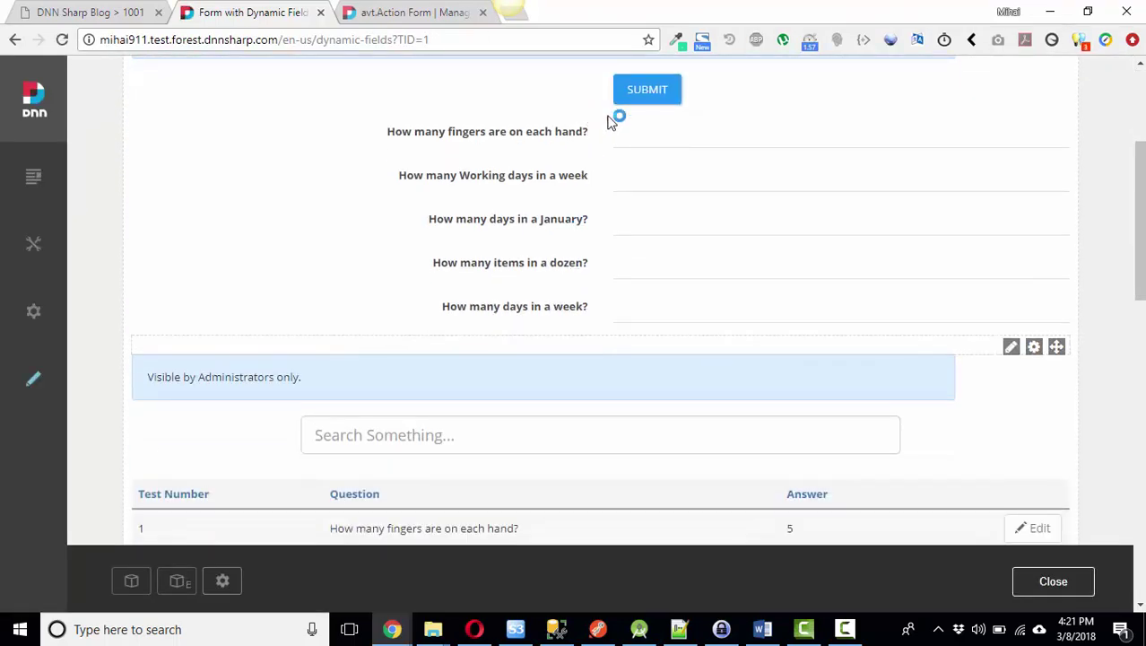
left_click(676, 182)
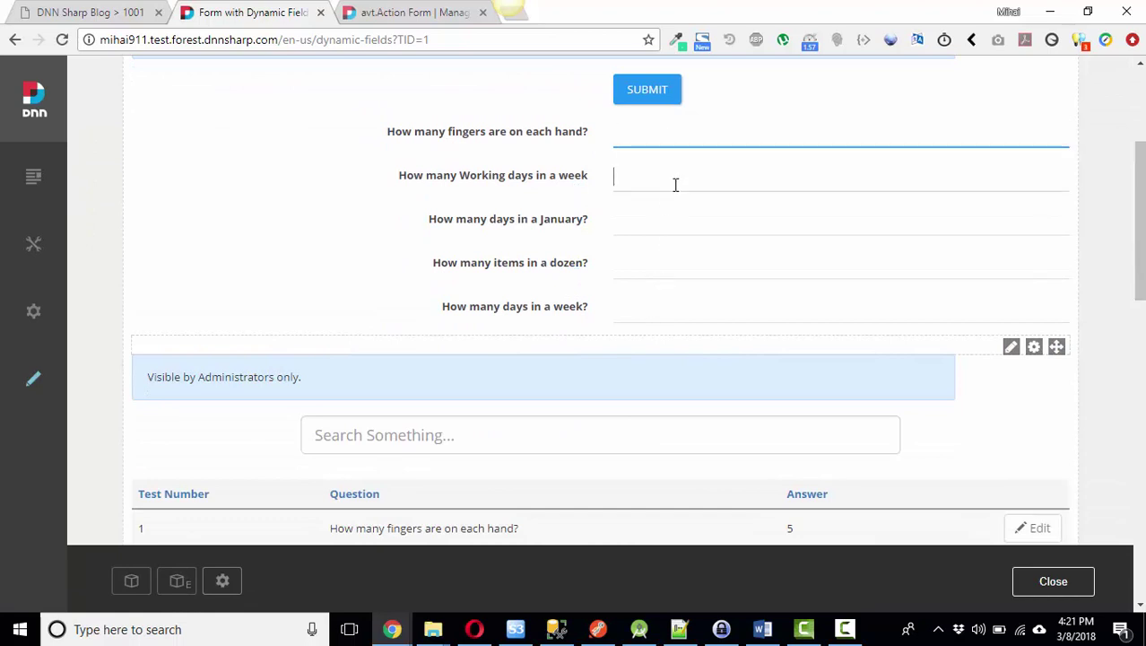
left_click(677, 224)
left_click(675, 261)
left_click(685, 309)
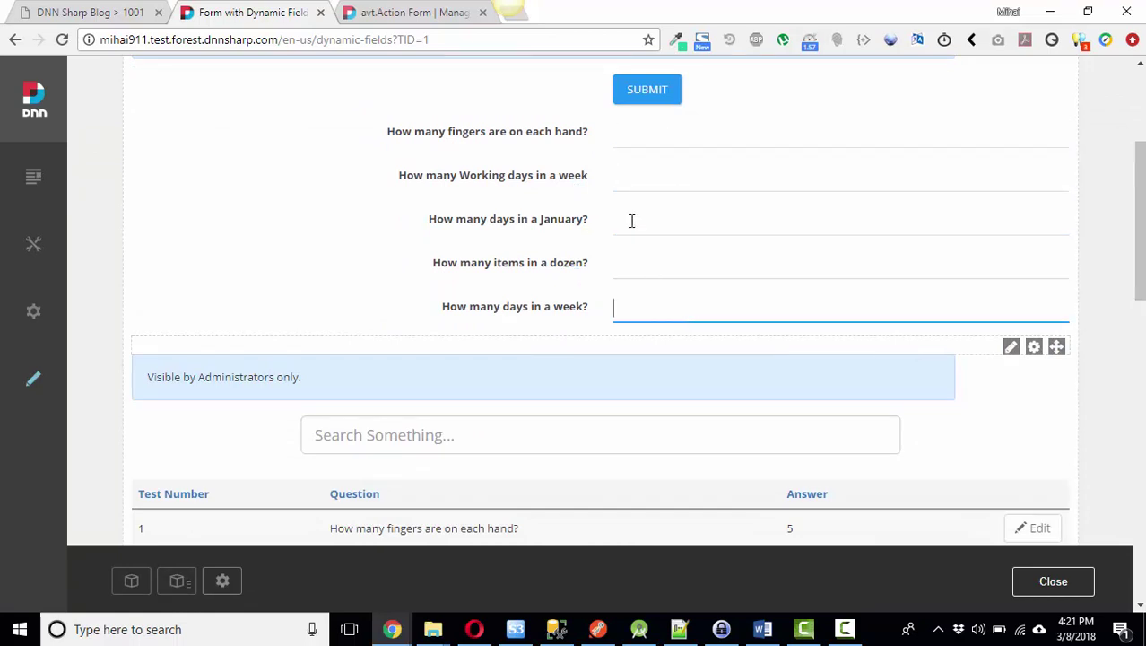
left_click(669, 131)
left_click(661, 219)
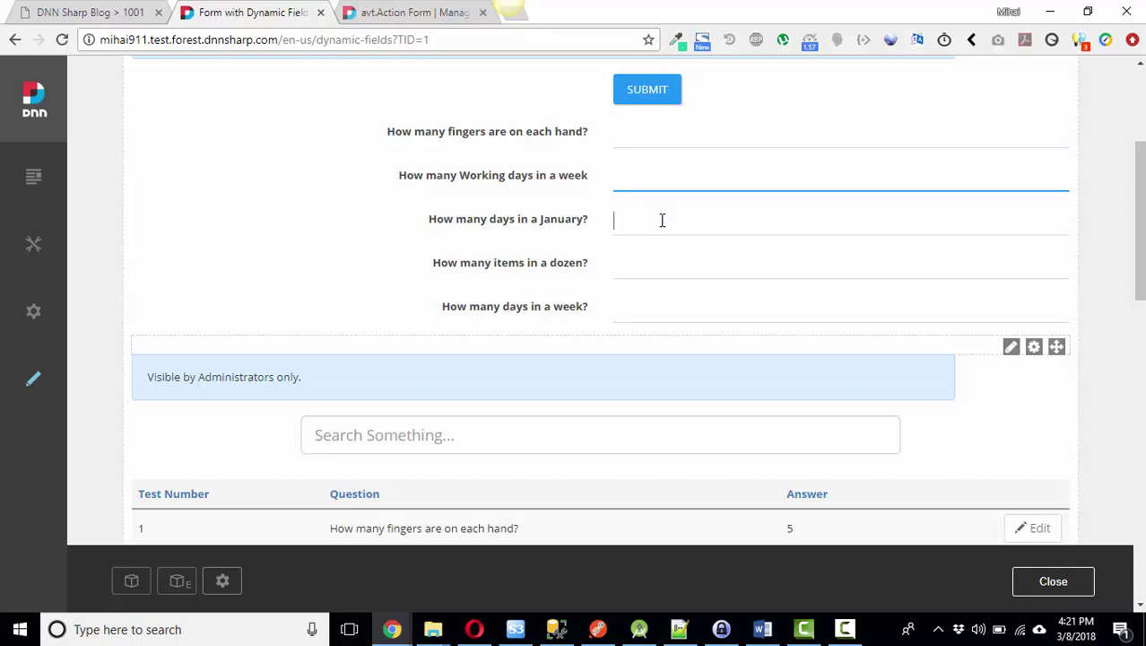
left_click(663, 258)
left_click(668, 300)
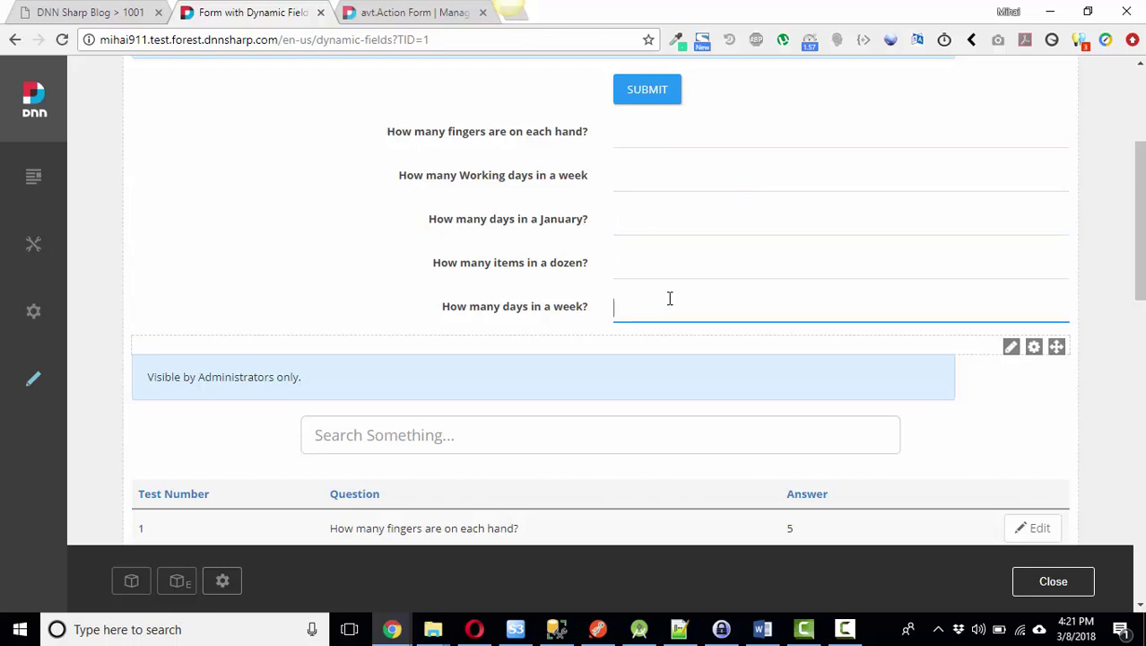
type("fd")
left_click(657, 144)
type("fgn")
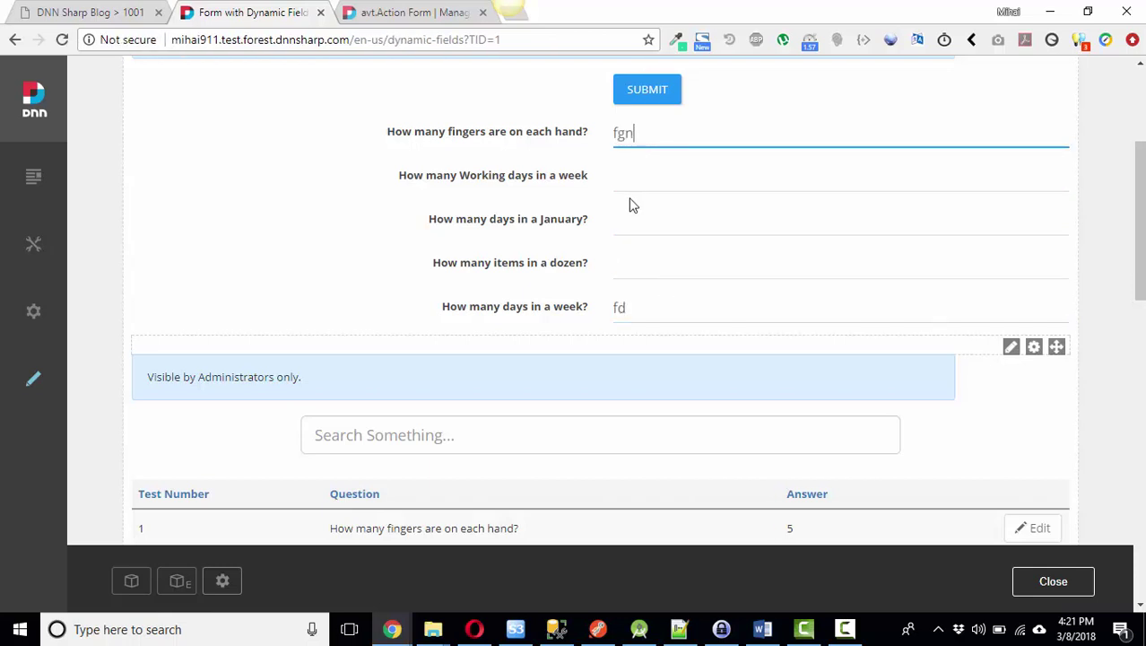
scroll(630, 199, "down", 4)
scroll(592, 175, "up", 3)
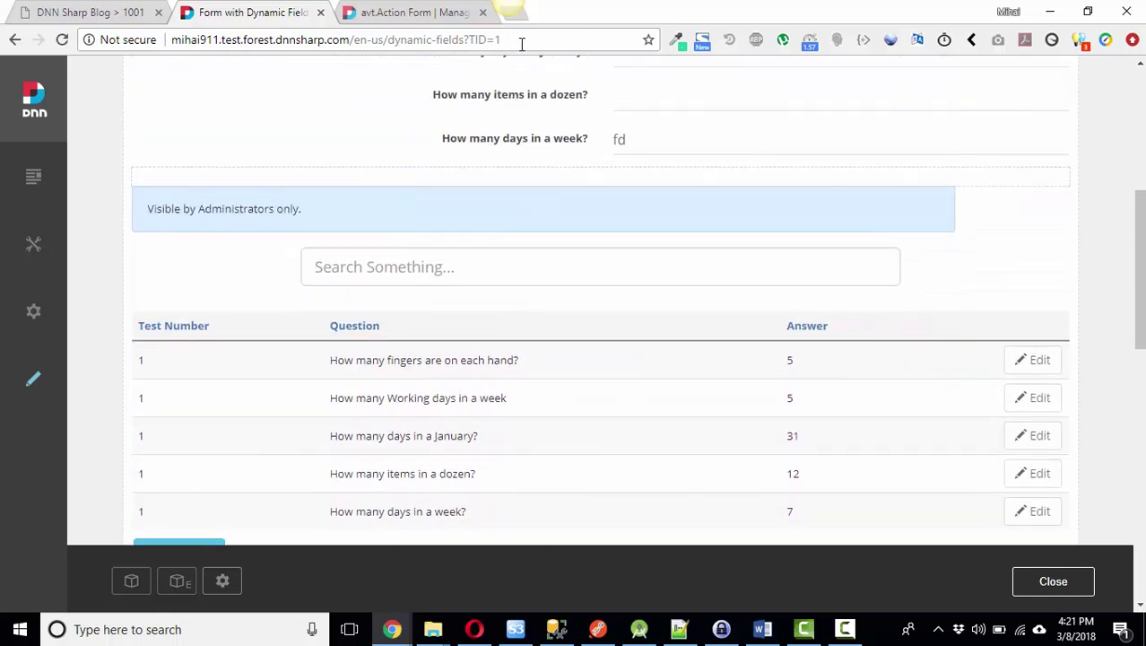
Step: Change the Working days question's Test Number to 2 and save the row
left_click(1030, 399)
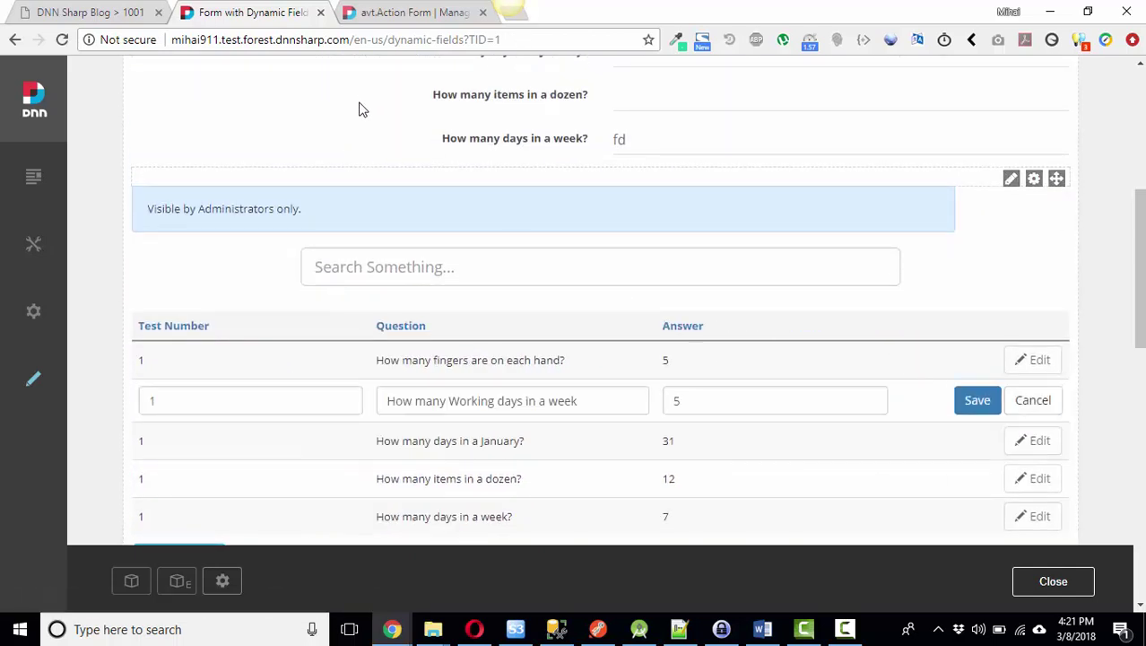
left_click(184, 404)
key("BackSpace")
type("2")
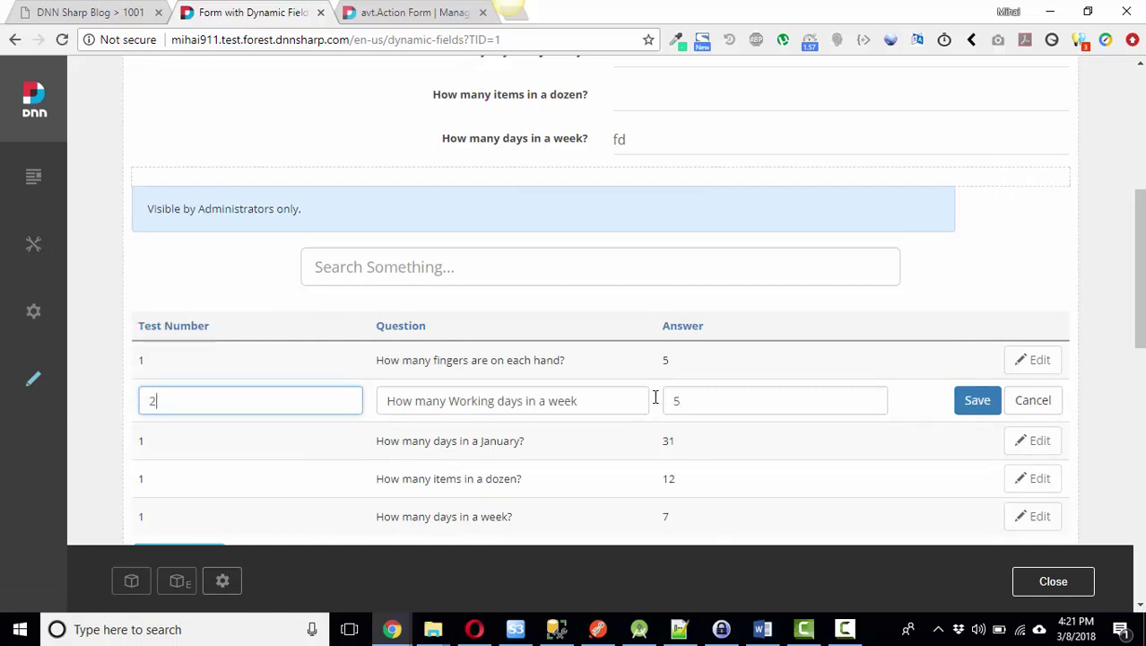
left_click(977, 401)
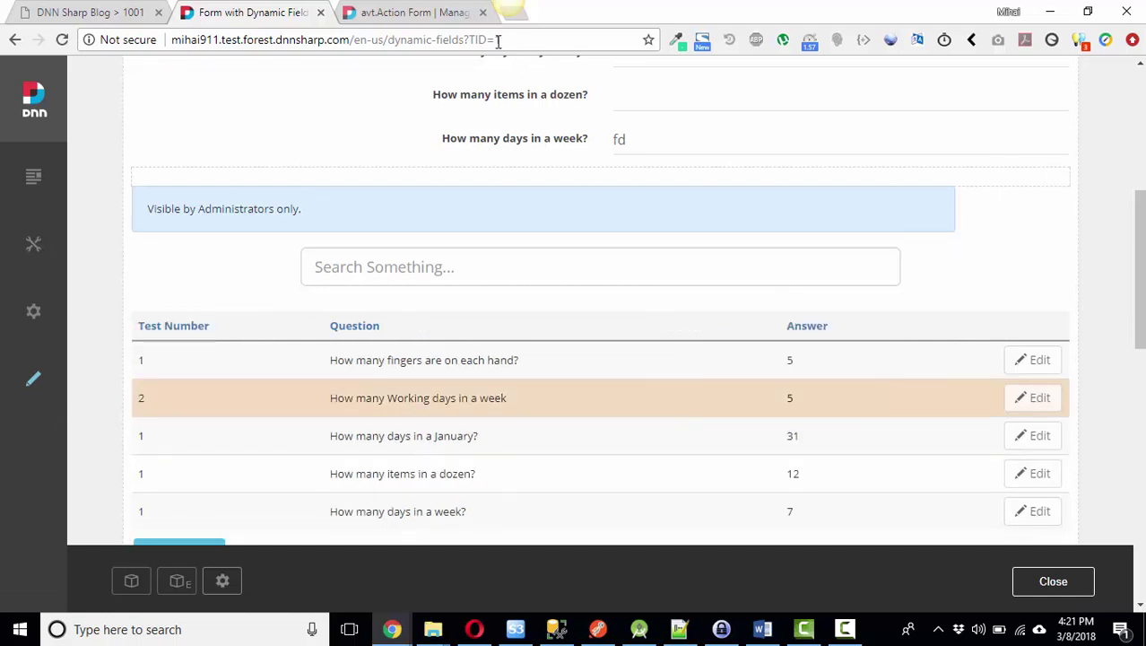
Step: Load the quiz page with TID=2 to show only the working-days question
type("2")
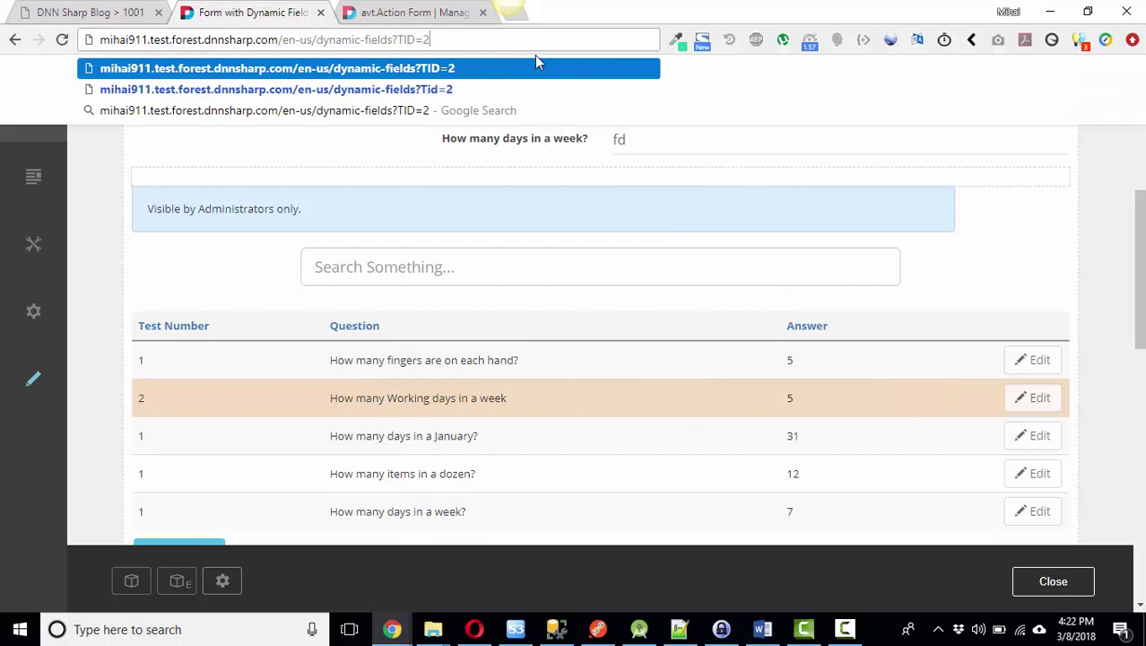
key("Return")
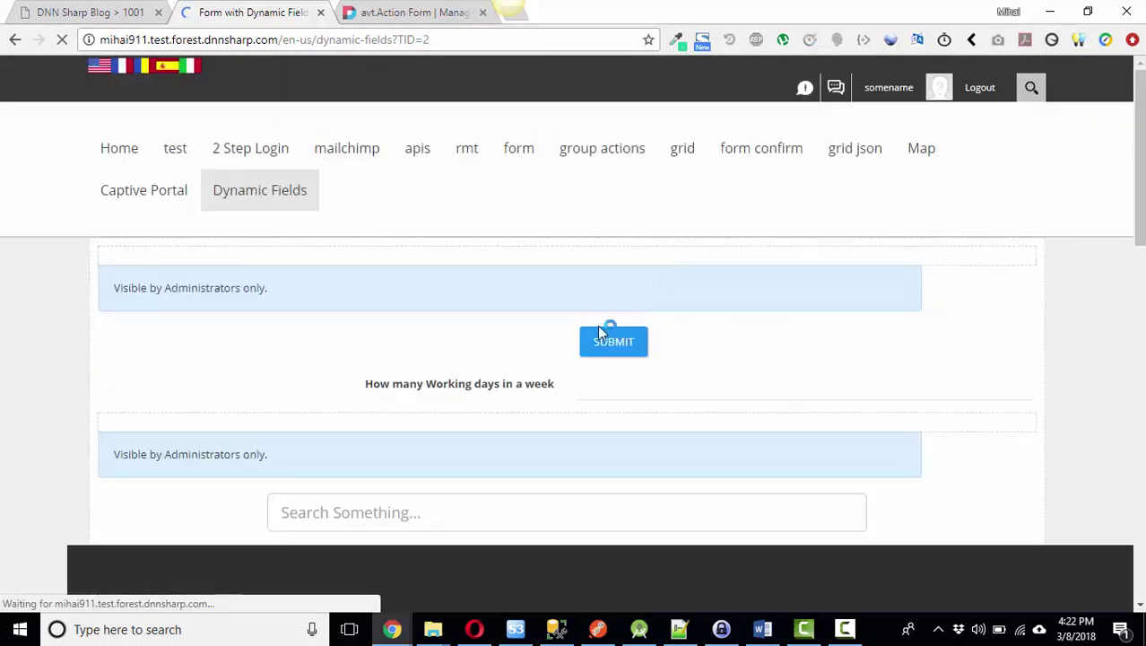
scroll(696, 390, "down", 2)
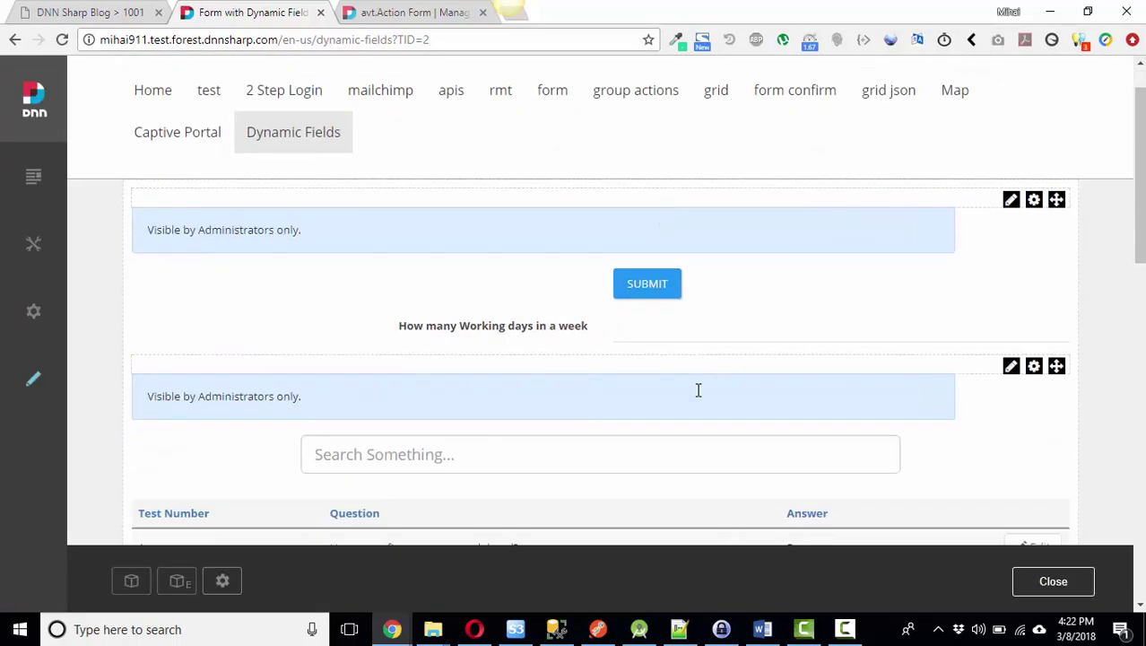